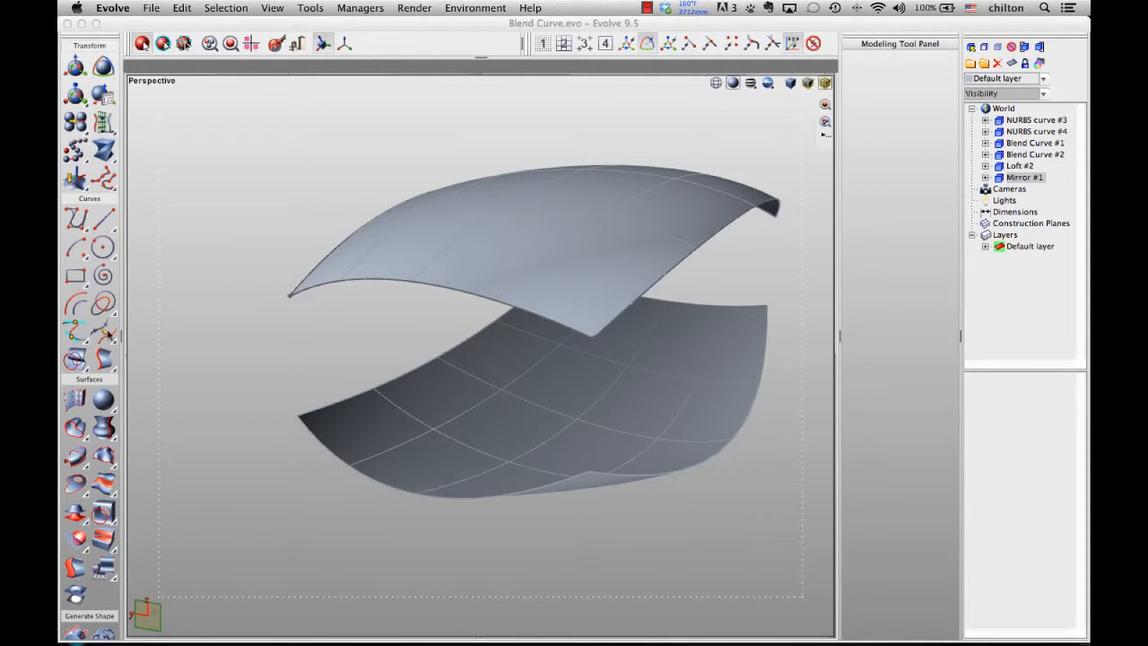
- Draw a blend curve joining the left corners of the upper and lower surfaces with the Blend Curve tool
click(79, 335)
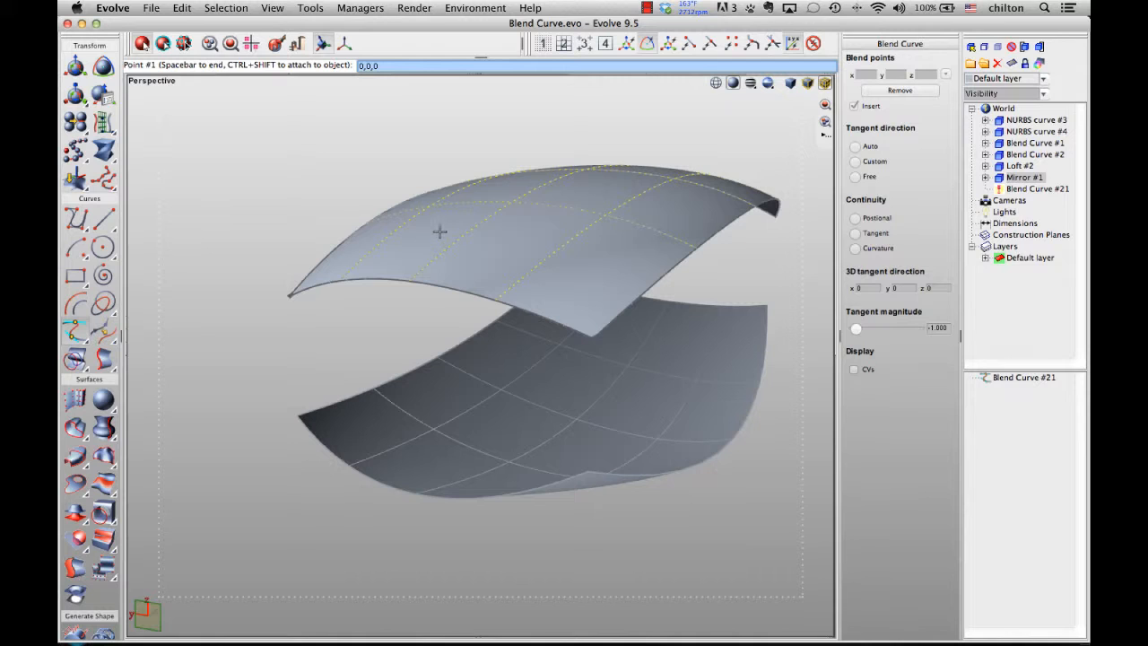
click(439, 233)
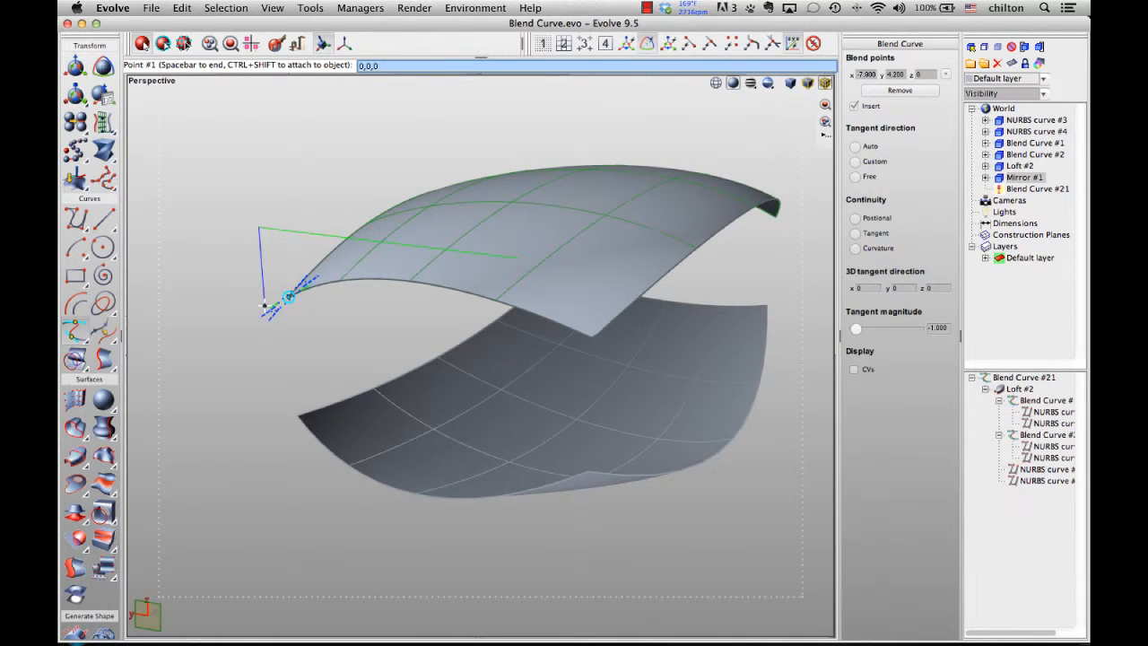
click(264, 307)
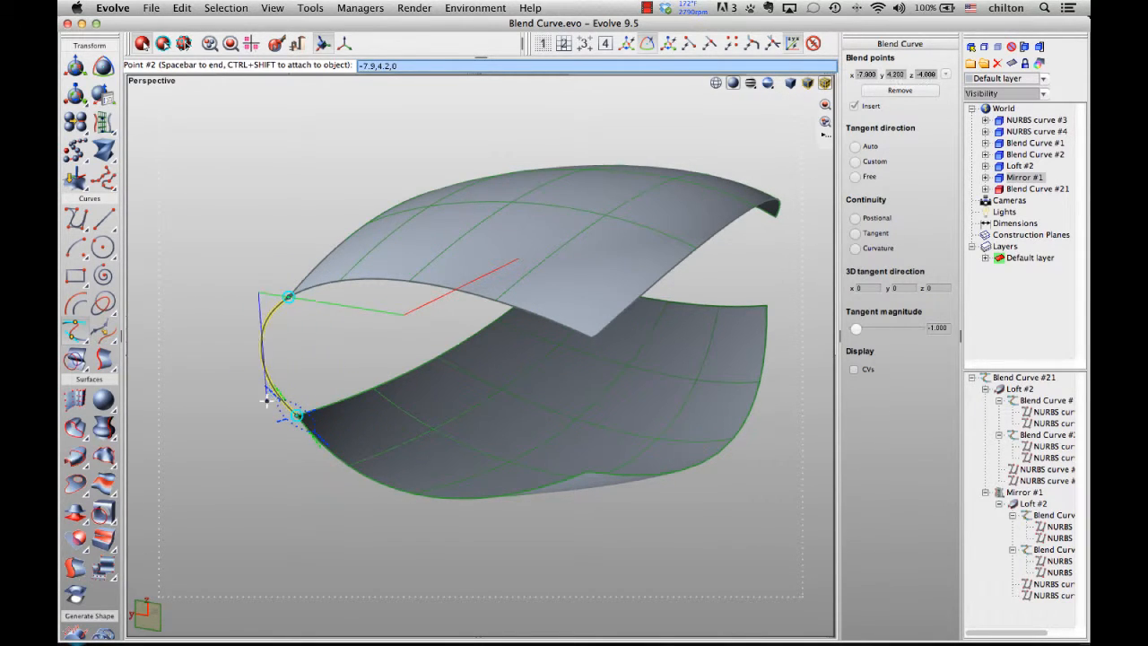
click(266, 397)
middle_drag(306, 347, 395, 346)
key(space)
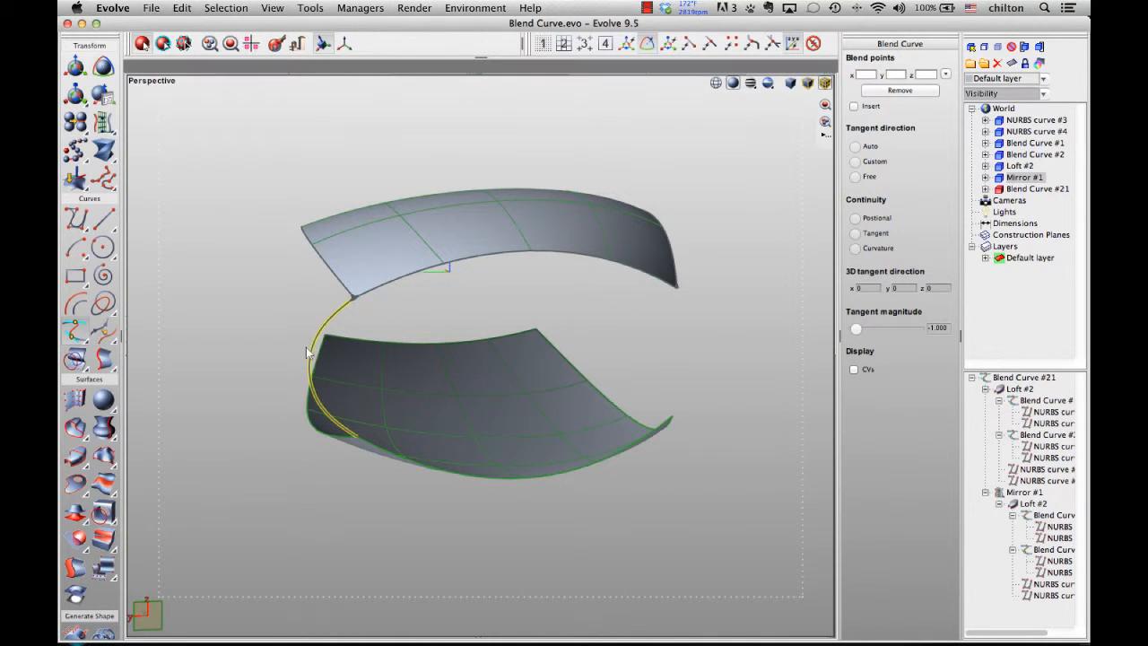
- Draw a second blend curve from the upper surface's right corner through a free midpoint to the lower surface's right corner
middle_drag(238, 321, 235, 233)
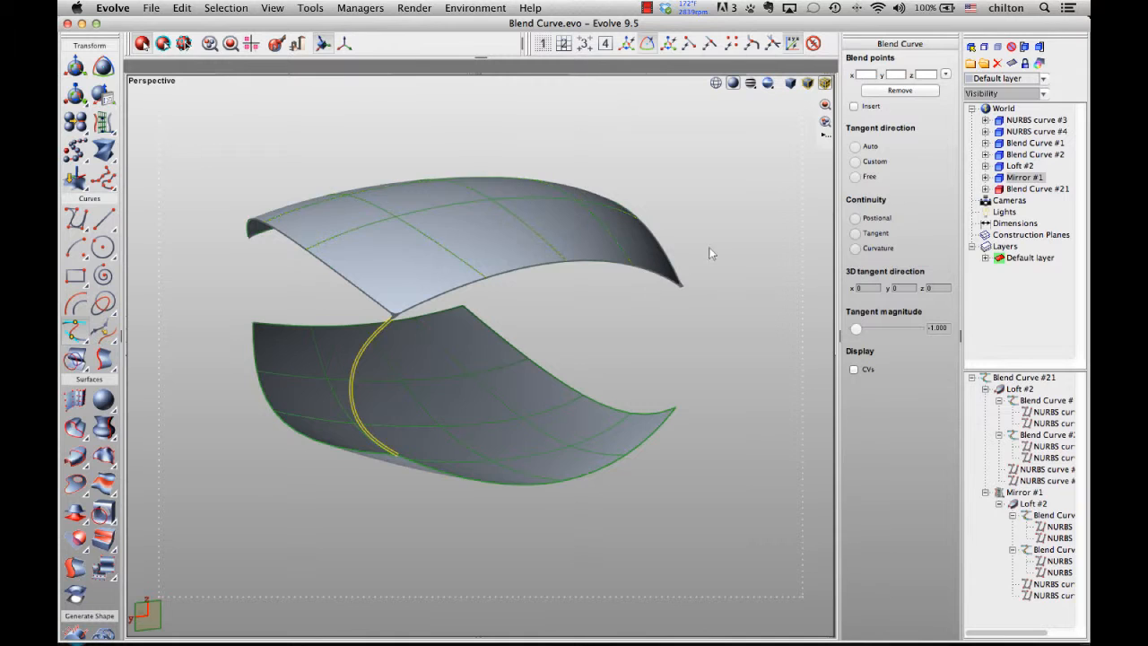
middle_drag(709, 248, 637, 248)
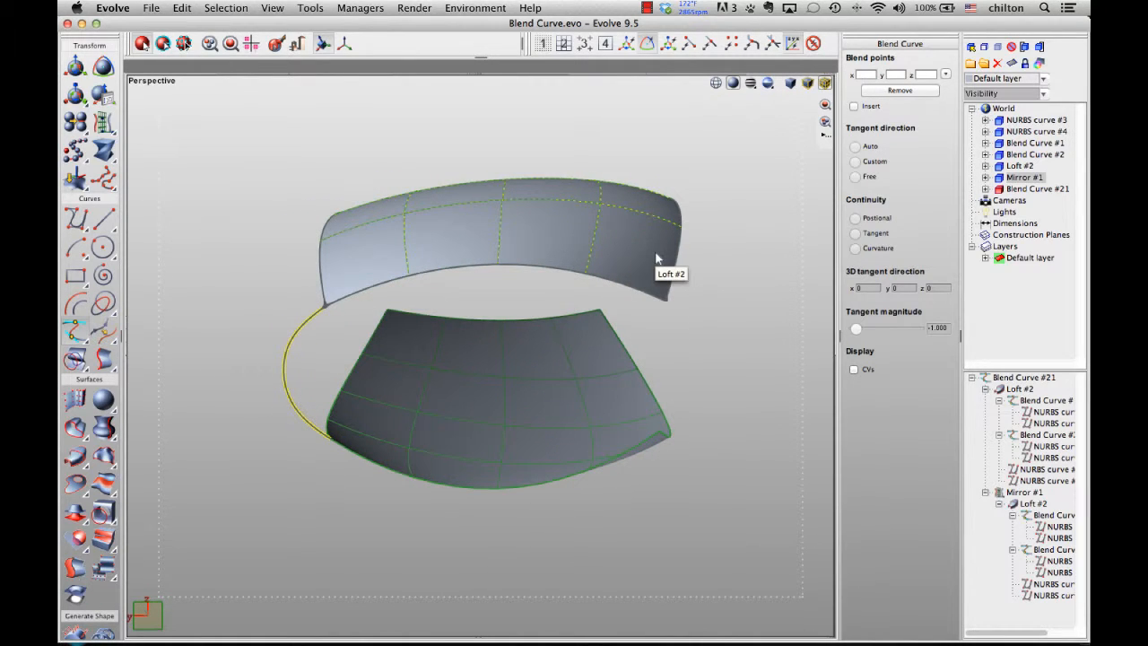
key(space)
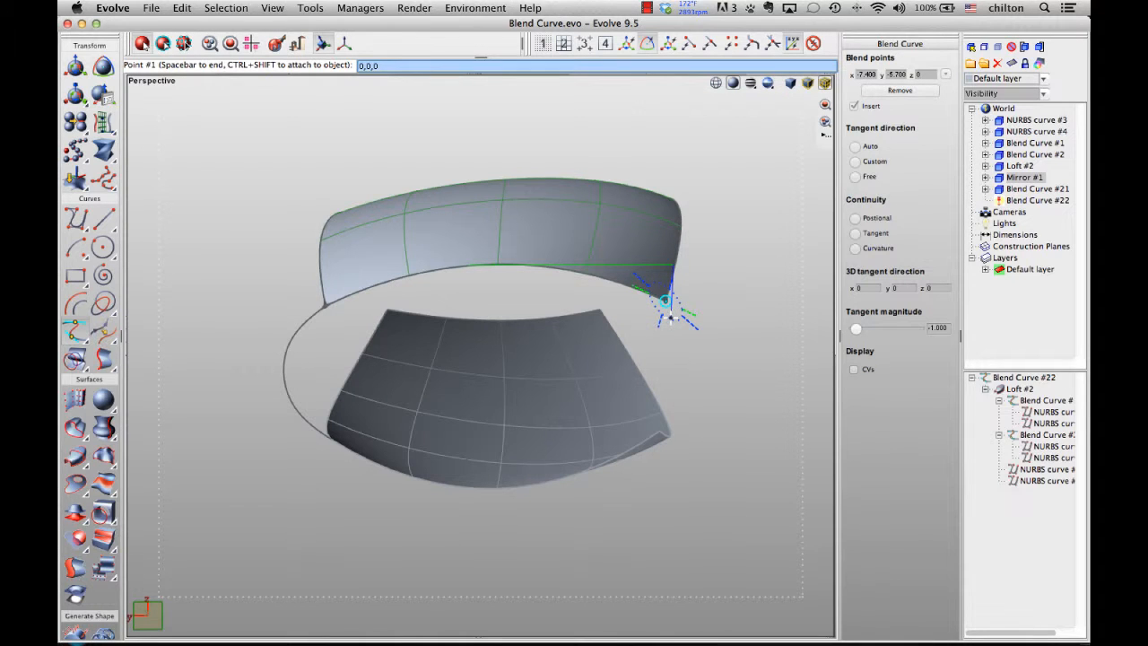
click(671, 317)
middle_drag(613, 321, 699, 307)
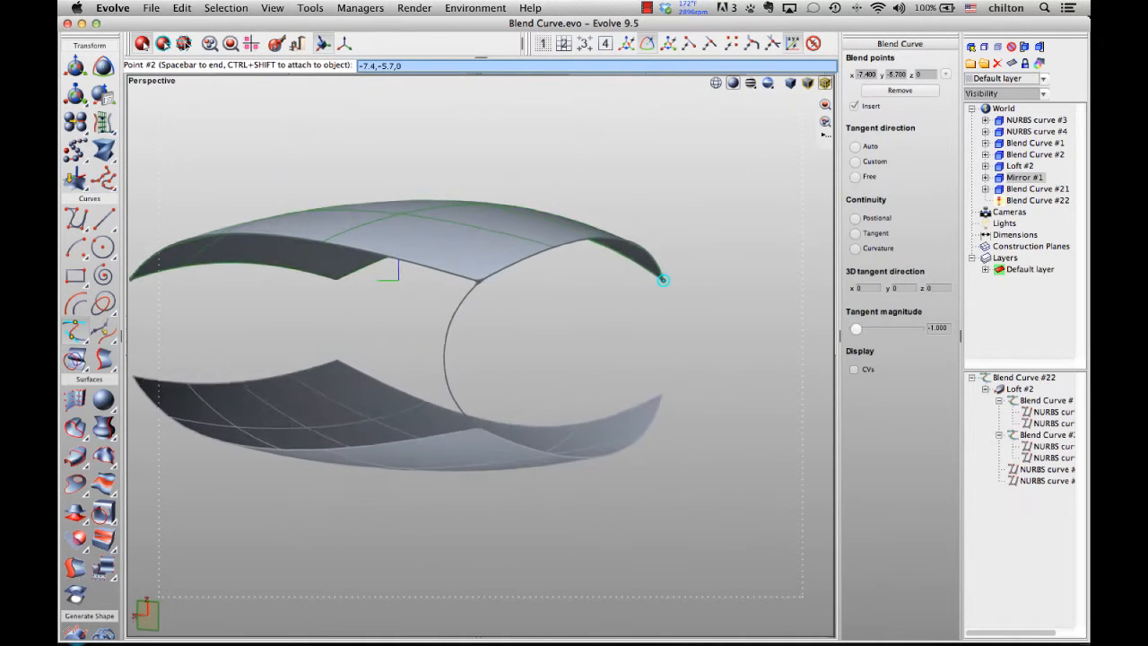
middle_drag(529, 344, 541, 348)
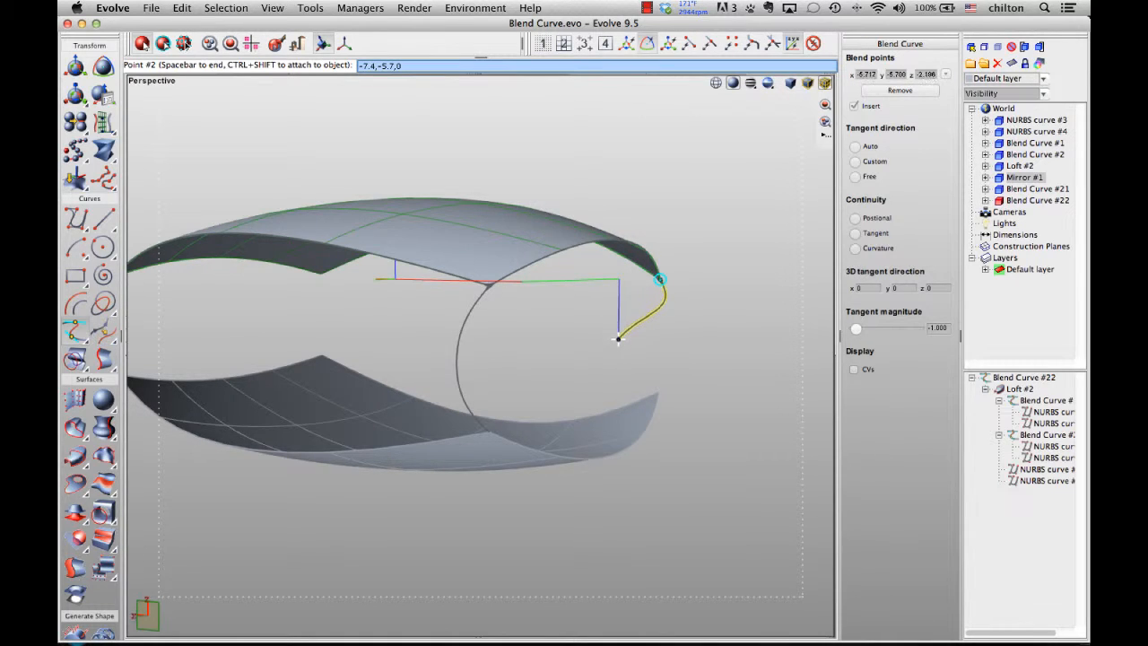
click(616, 335)
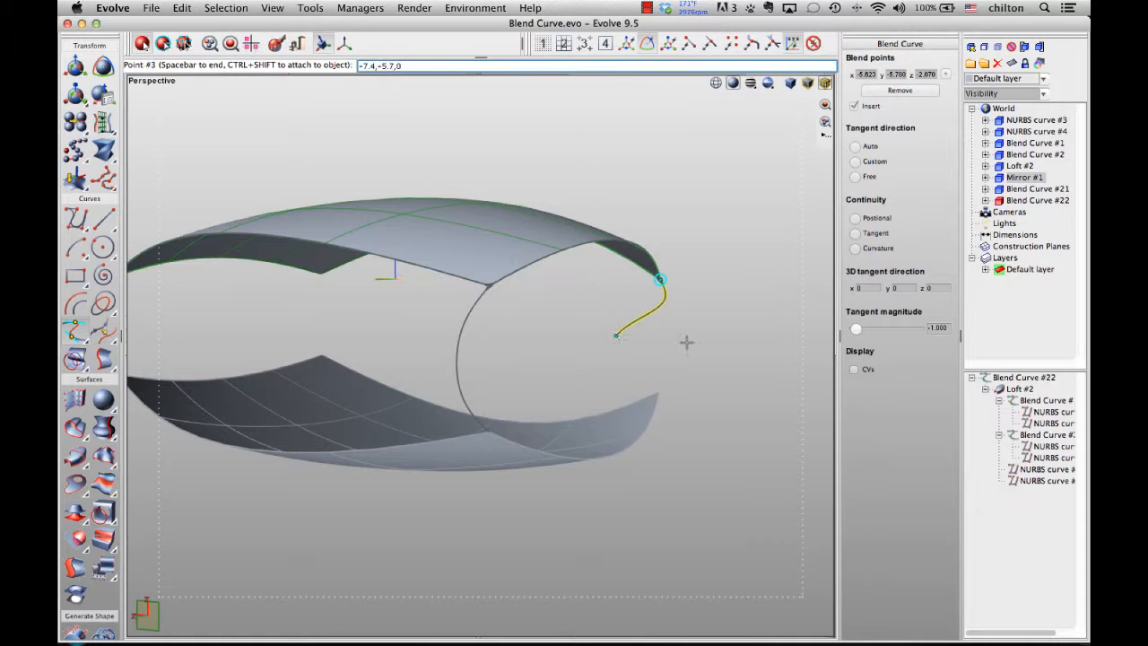
middle_drag(687, 342, 708, 316)
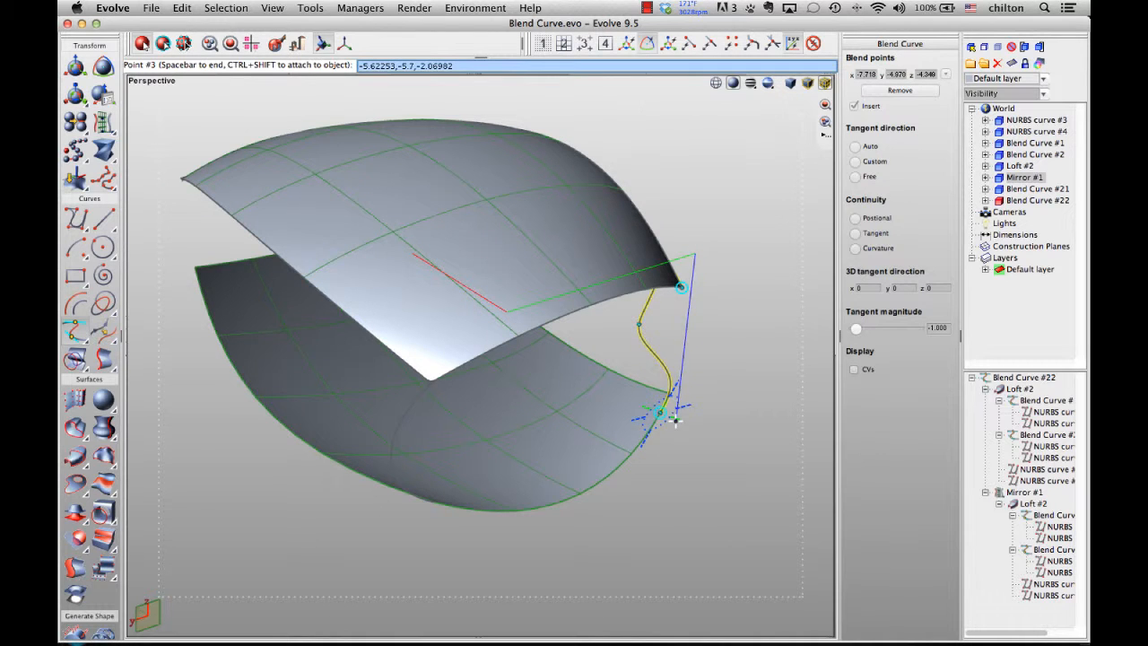
click(704, 392)
middle_drag(712, 353, 415, 342)
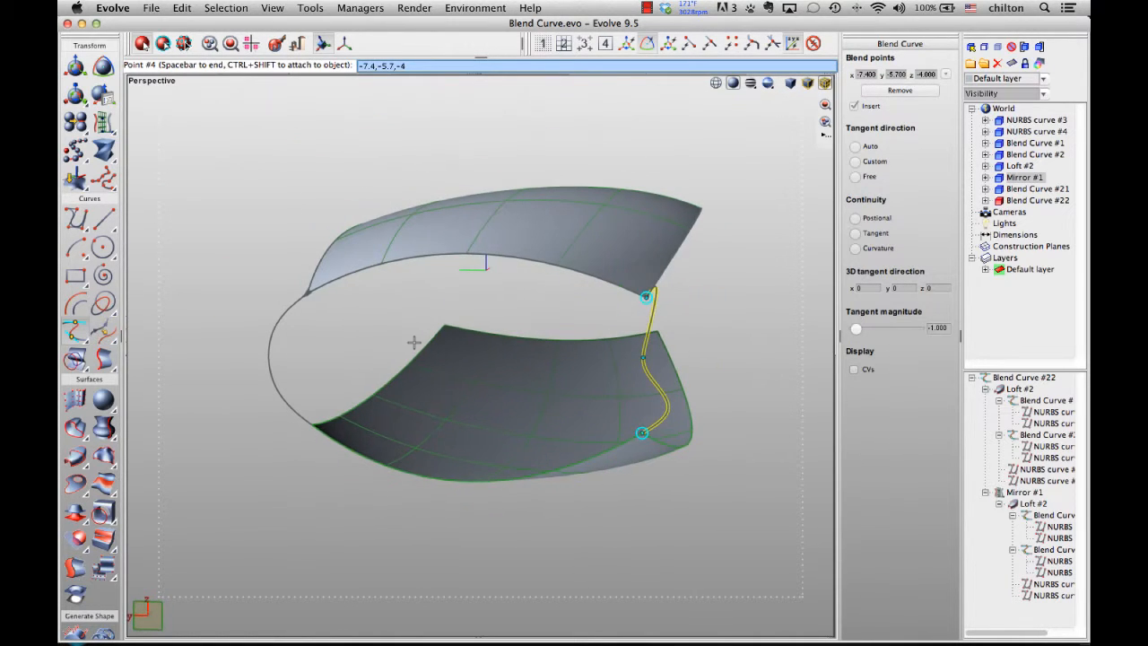
key(space)
middle_drag(758, 300, 748, 270)
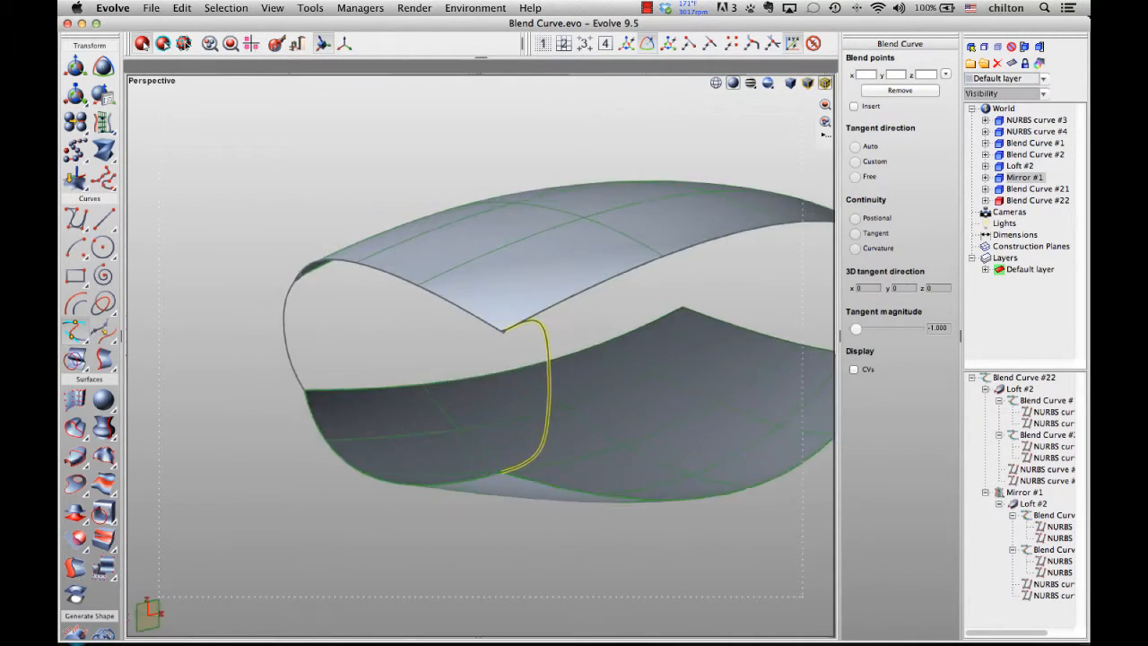
middle_drag(581, 331, 699, 343)
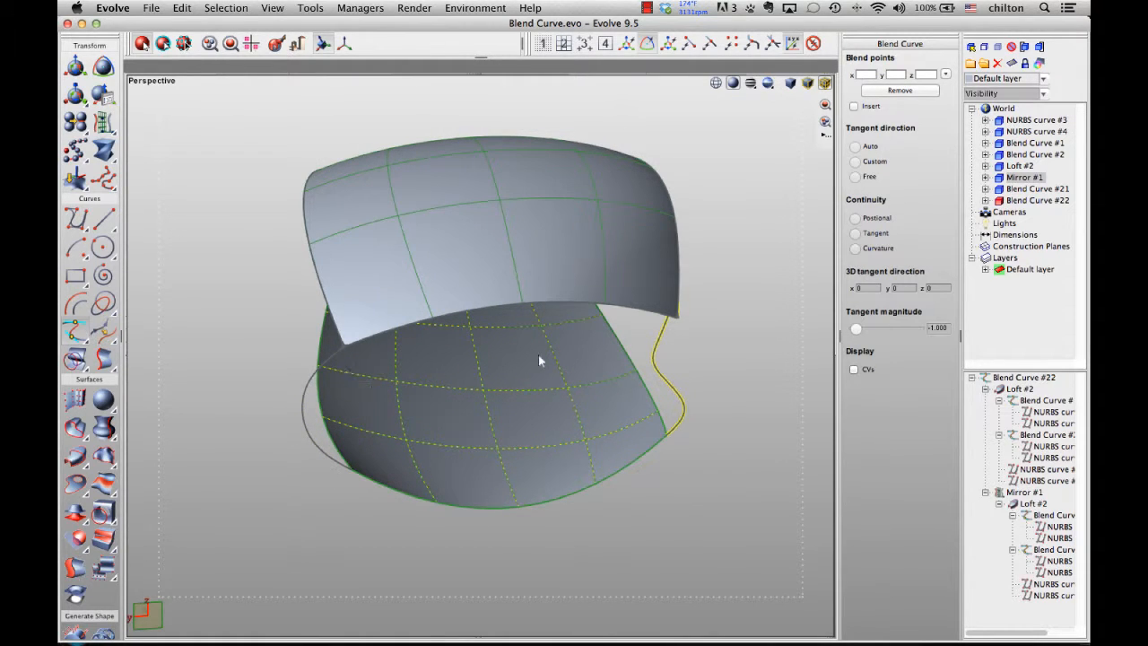
middle_drag(695, 340, 545, 335)
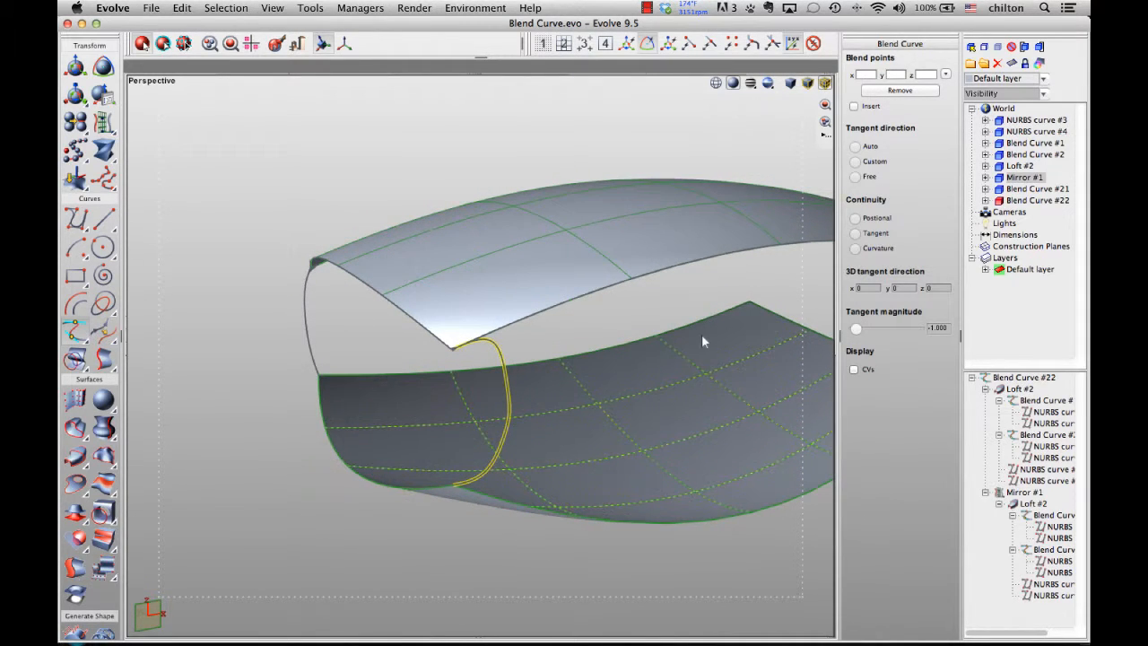
scroll(538, 322, up, 4)
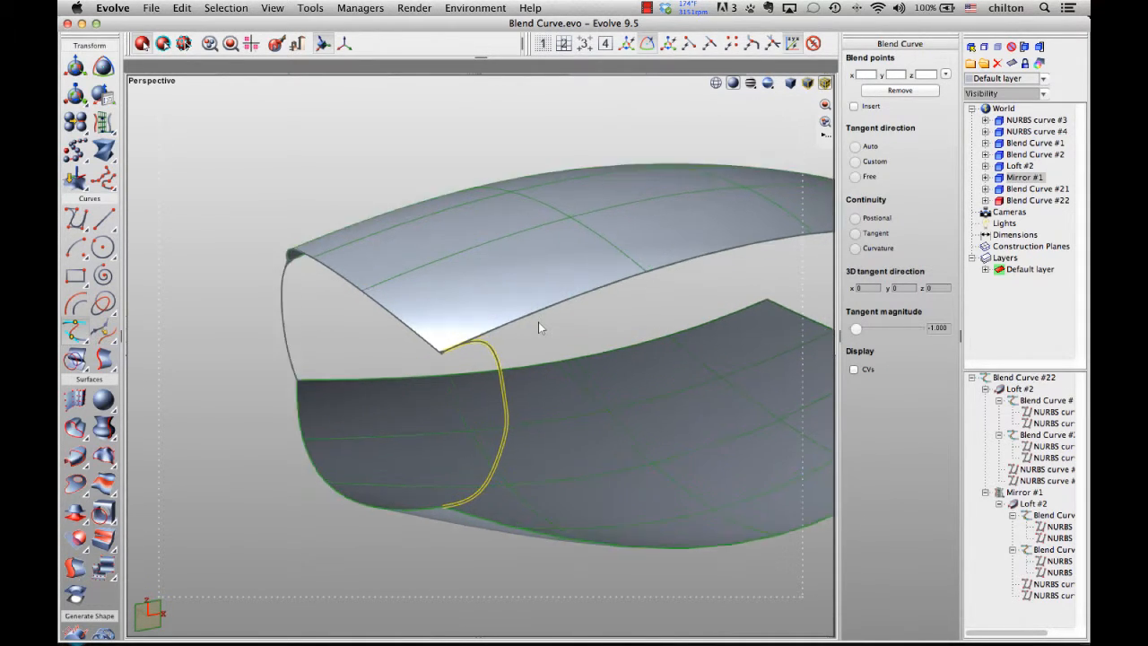
key(space)
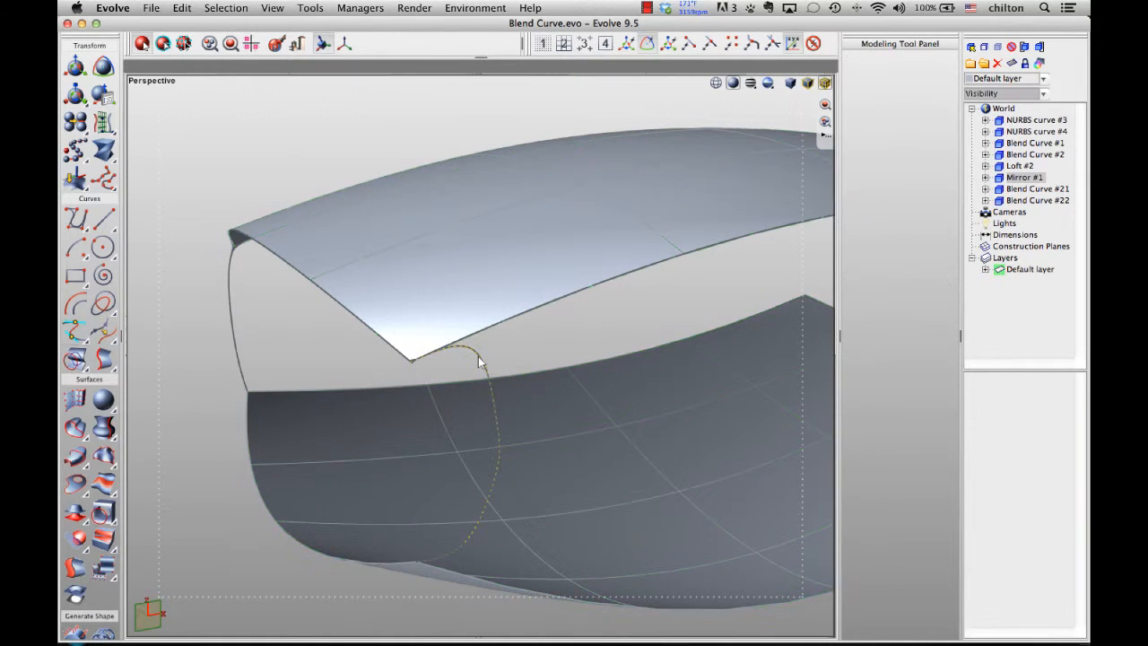
- Open the second blend curve for editing, select its upper blend point and drag its tangent handle to a custom direction
double_click(481, 356)
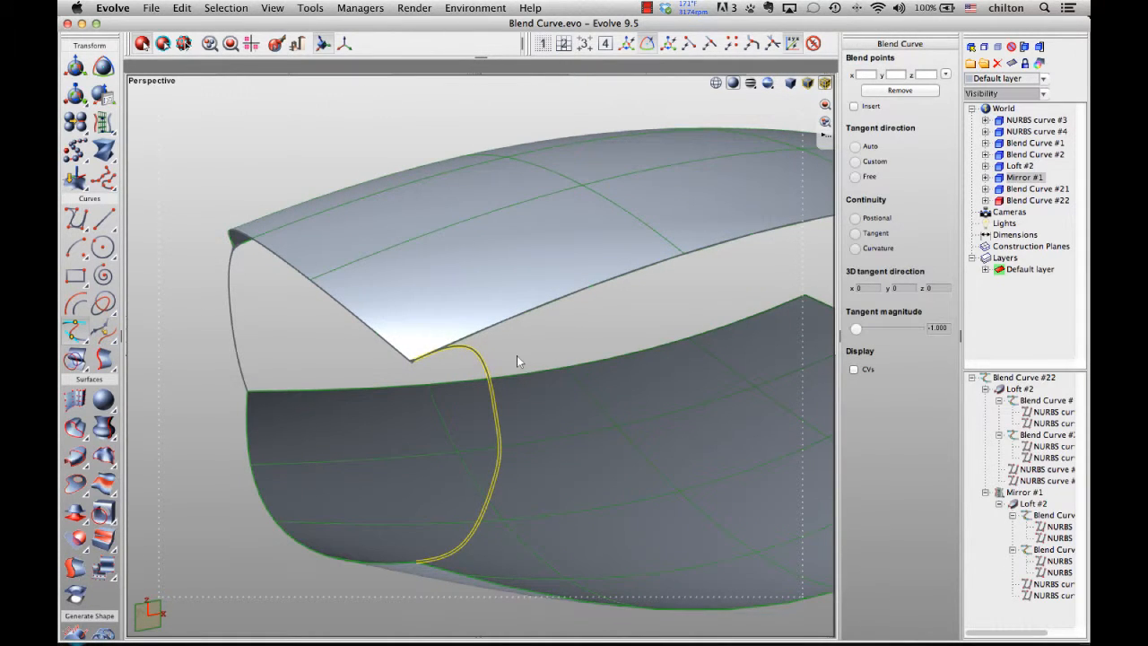
click(409, 360)
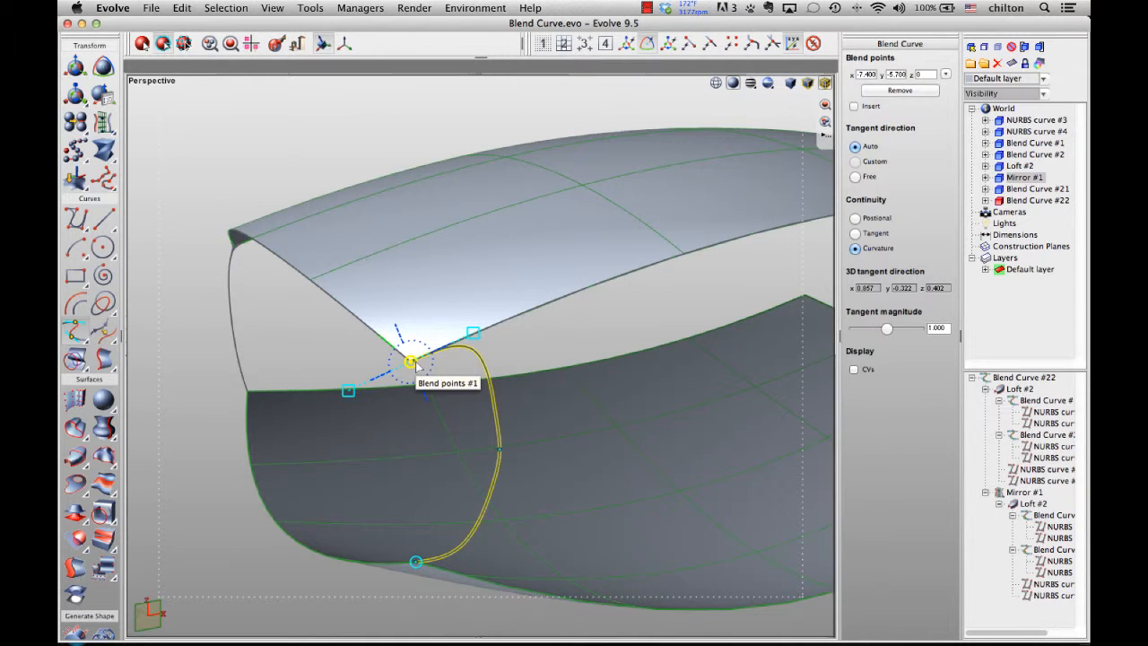
scroll(416, 364, up, 3)
middle_drag(417, 364, 828, 439)
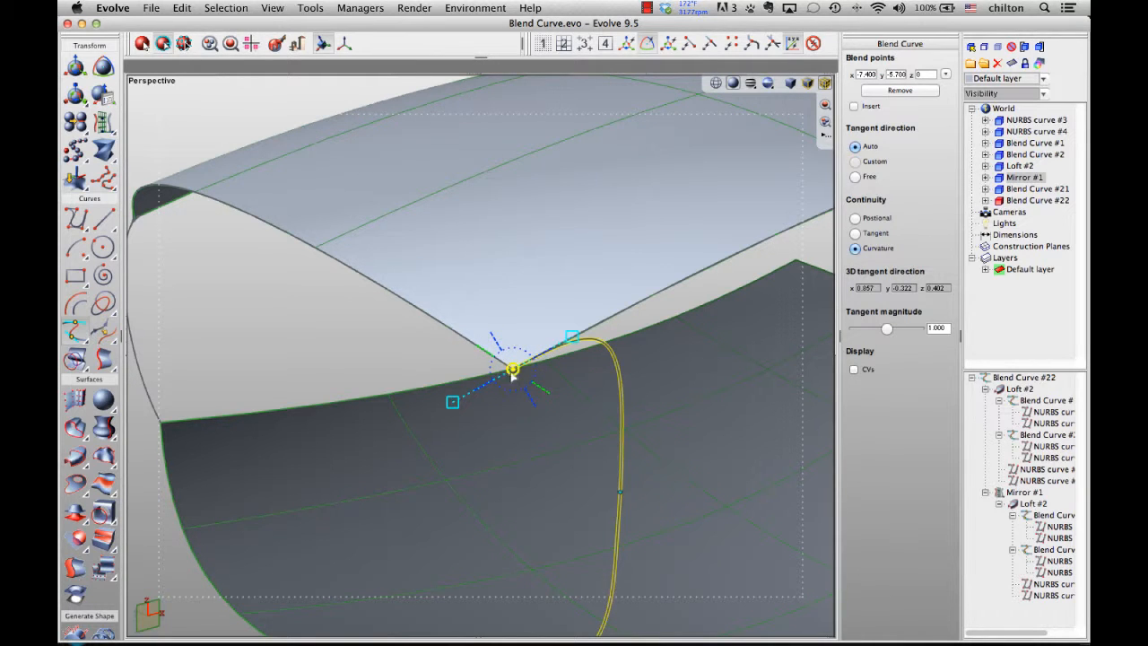
scroll(514, 374, up, 2)
middle_drag(513, 374, 549, 397)
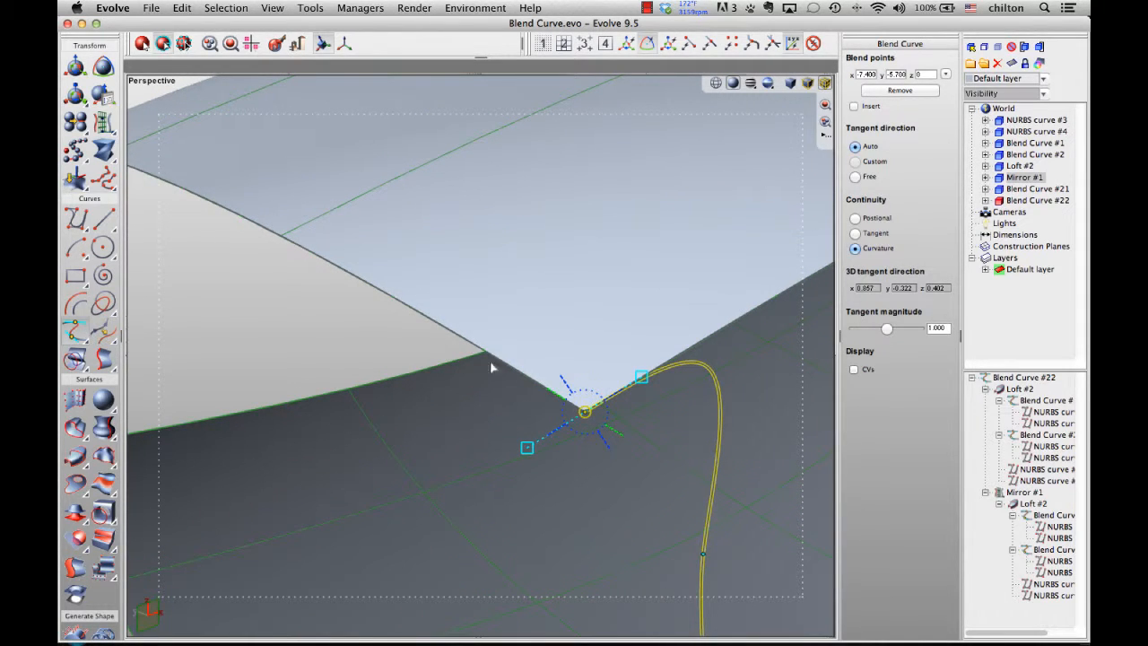
drag(618, 430, 611, 456)
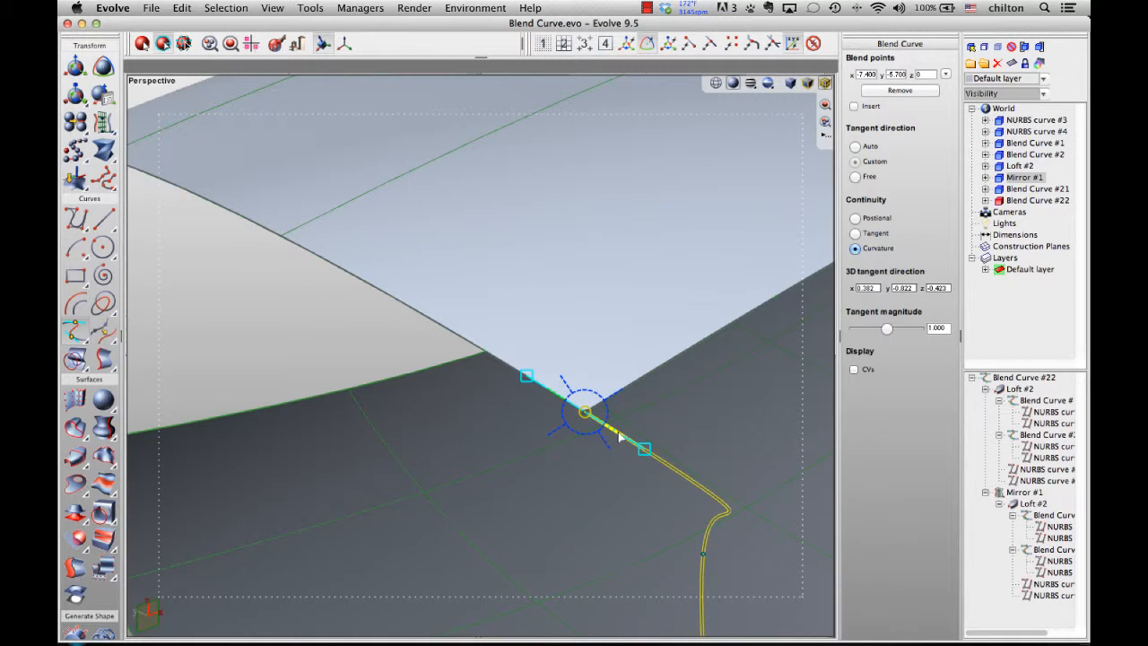
mouse_move(611, 455)
middle_down()
mouse_move(538, 359)
mouse_move(513, 351)
mouse_move(498, 384)
mouse_move(609, 454)
middle_up()
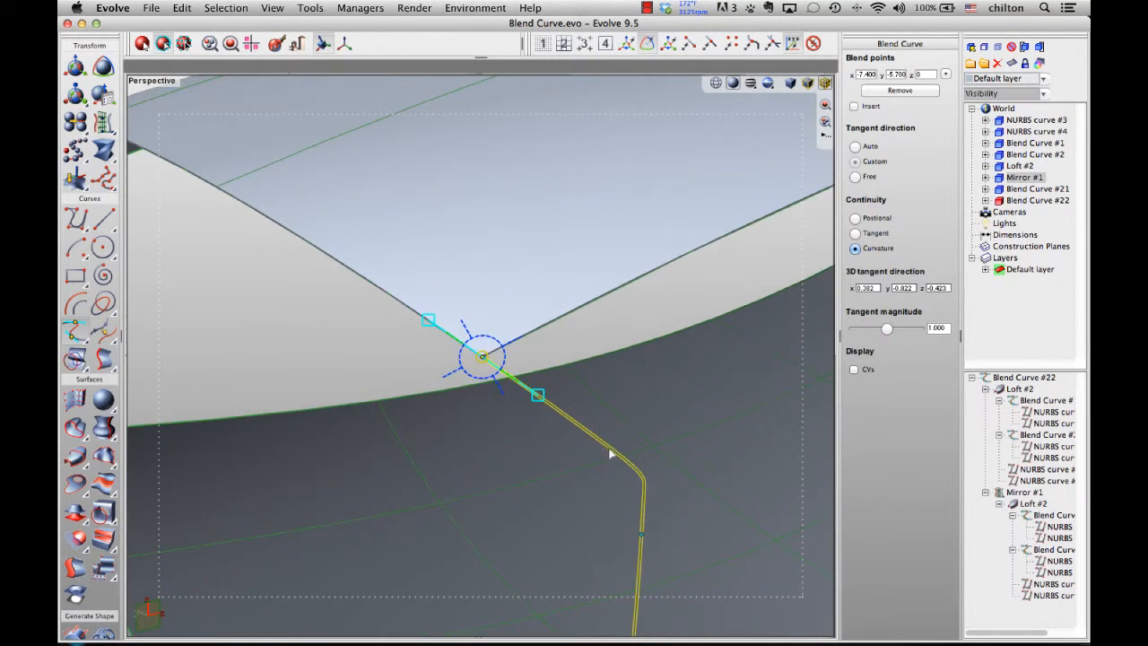
- Align the upper blend point's tangent with the Edge Tangent, then reverse it and tilt it to a custom direction
click(517, 340)
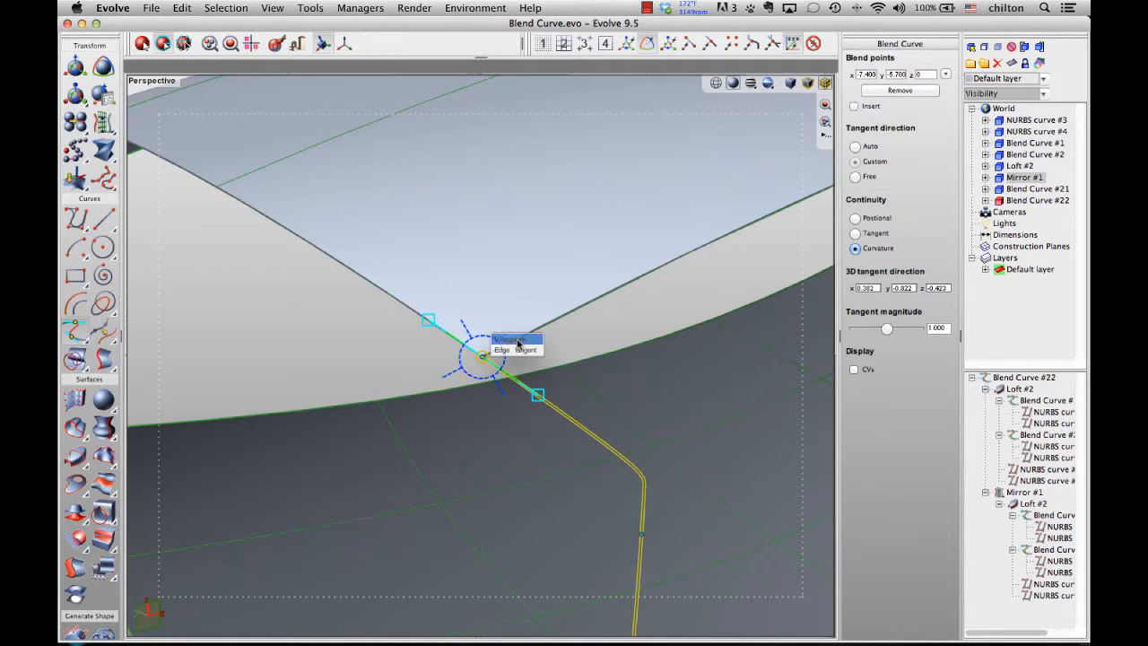
click(520, 350)
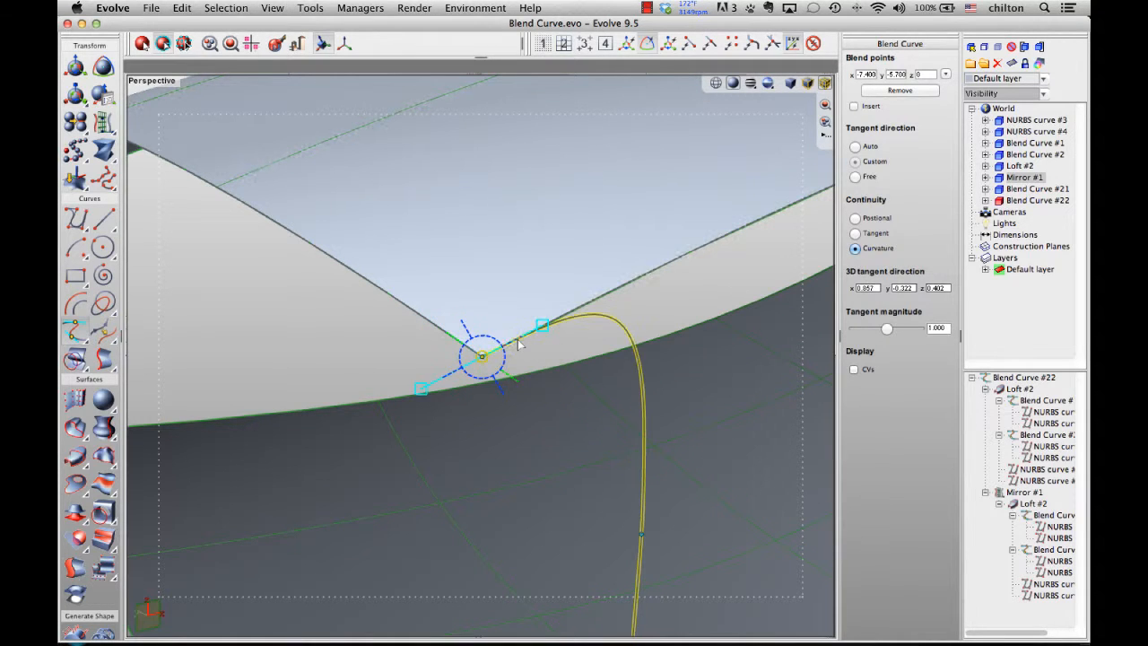
click(448, 375)
click(451, 374)
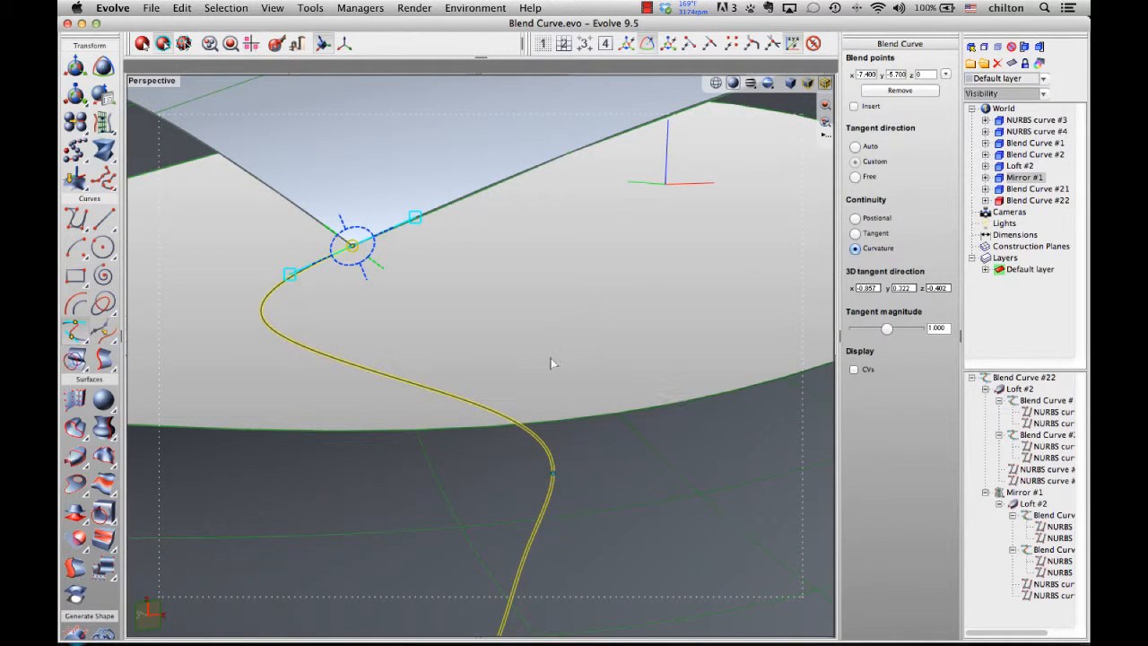
middle_drag(551, 362, 619, 377)
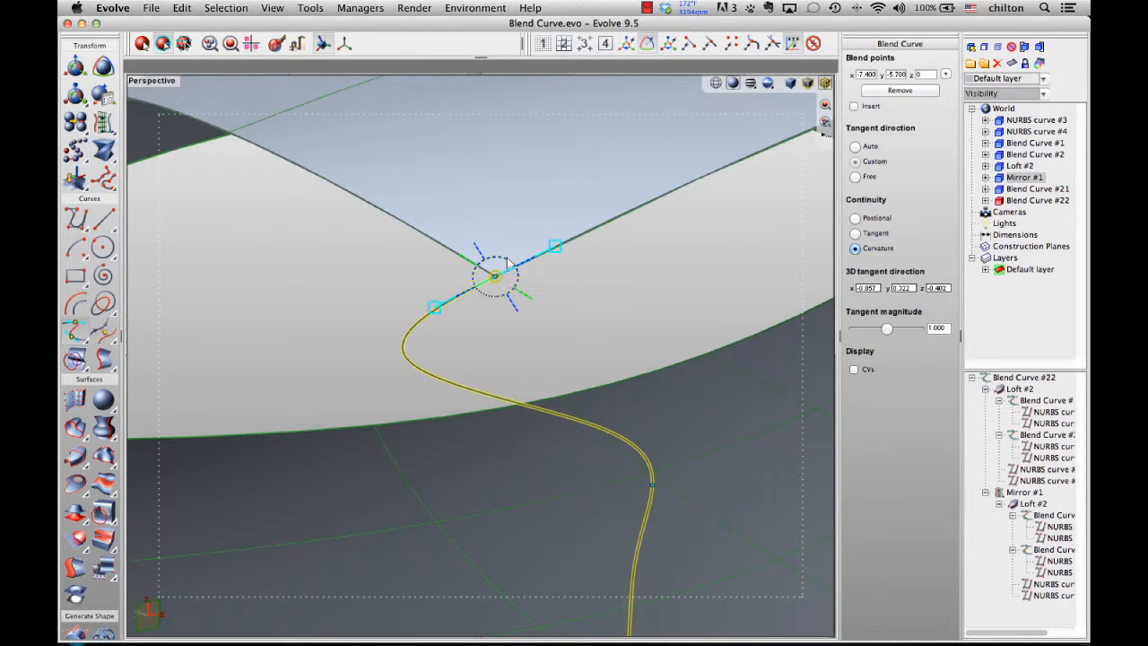
drag(500, 269, 490, 262)
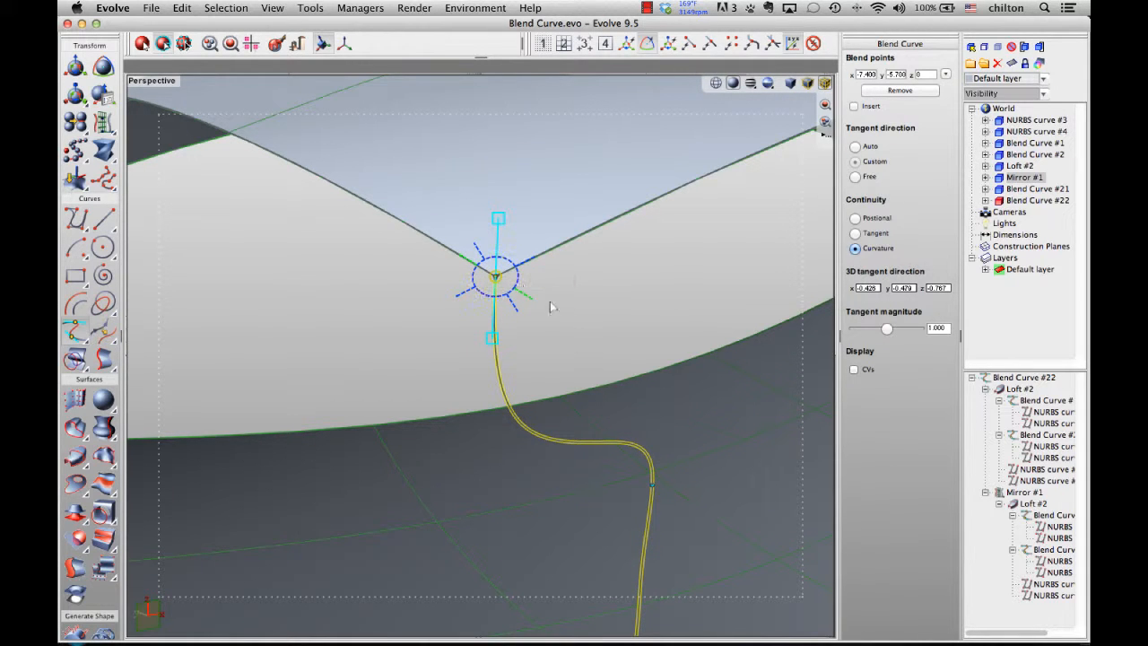
- Select the curve's middle blend point and move it slightly to reshape the curve
scroll(576, 307, down, 5)
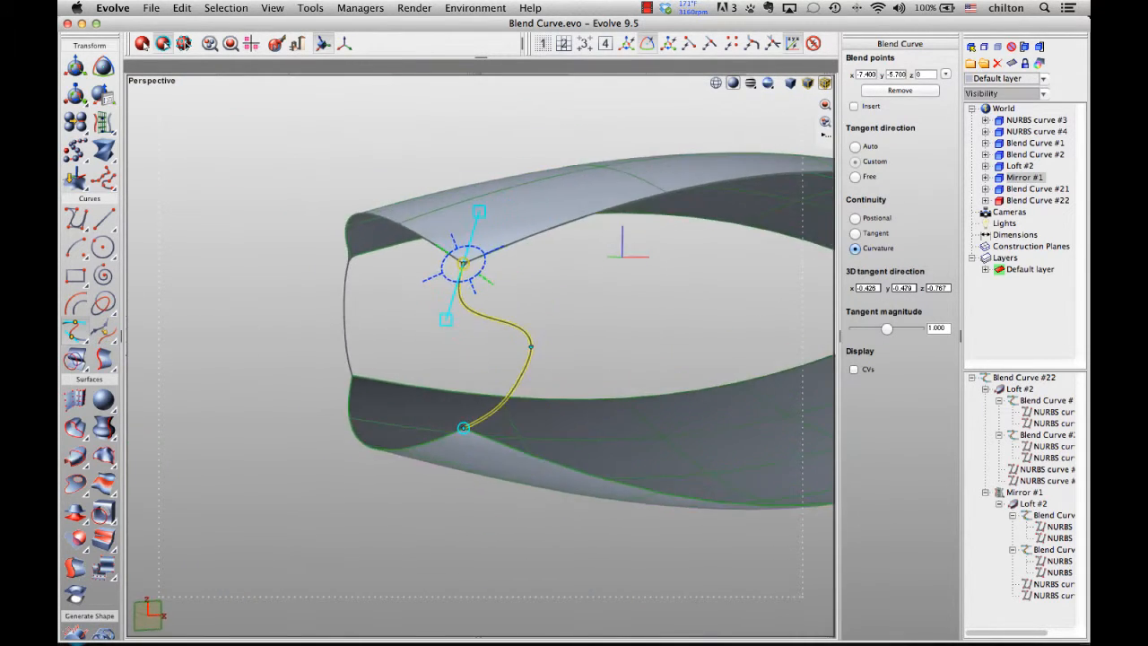
click(531, 346)
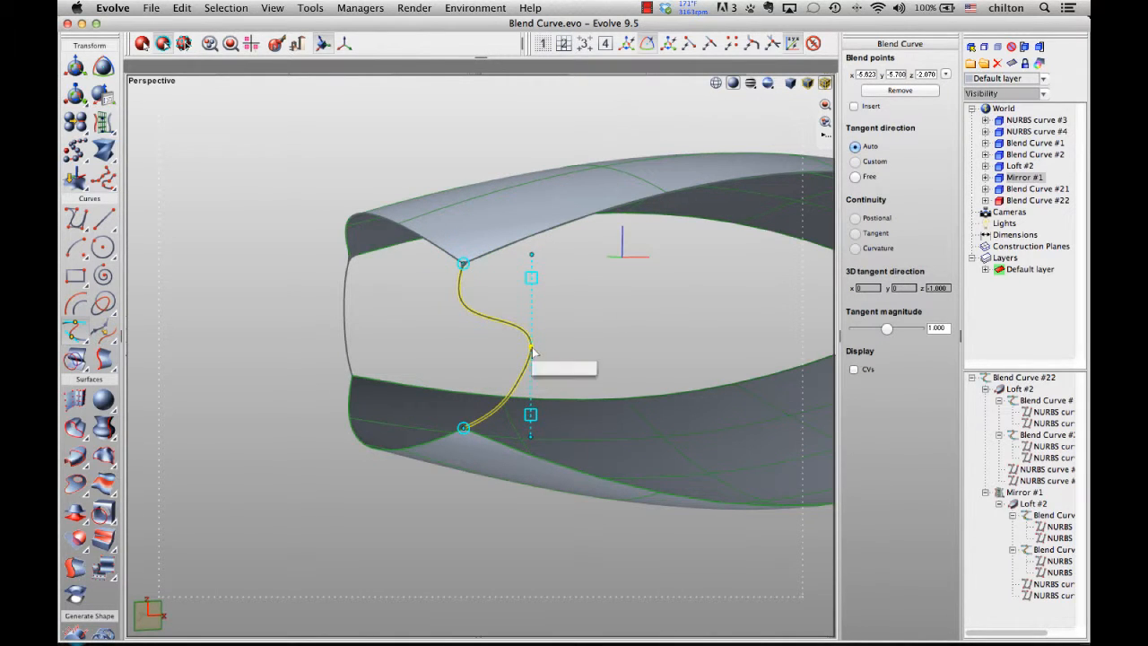
mouse_move(535, 347)
mouse_down()
mouse_move(545, 346)
mouse_move(516, 344)
mouse_up()
middle_drag(517, 345, 574, 381)
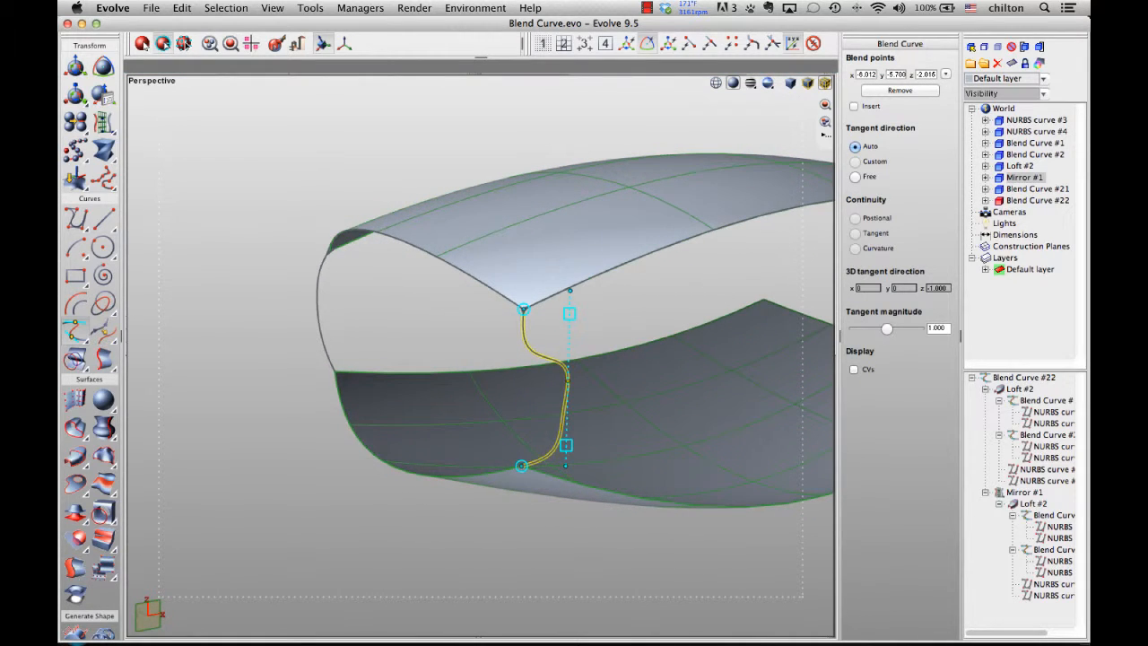
- Select the lower blend point and drag its tangent handle to a custom direction
click(531, 484)
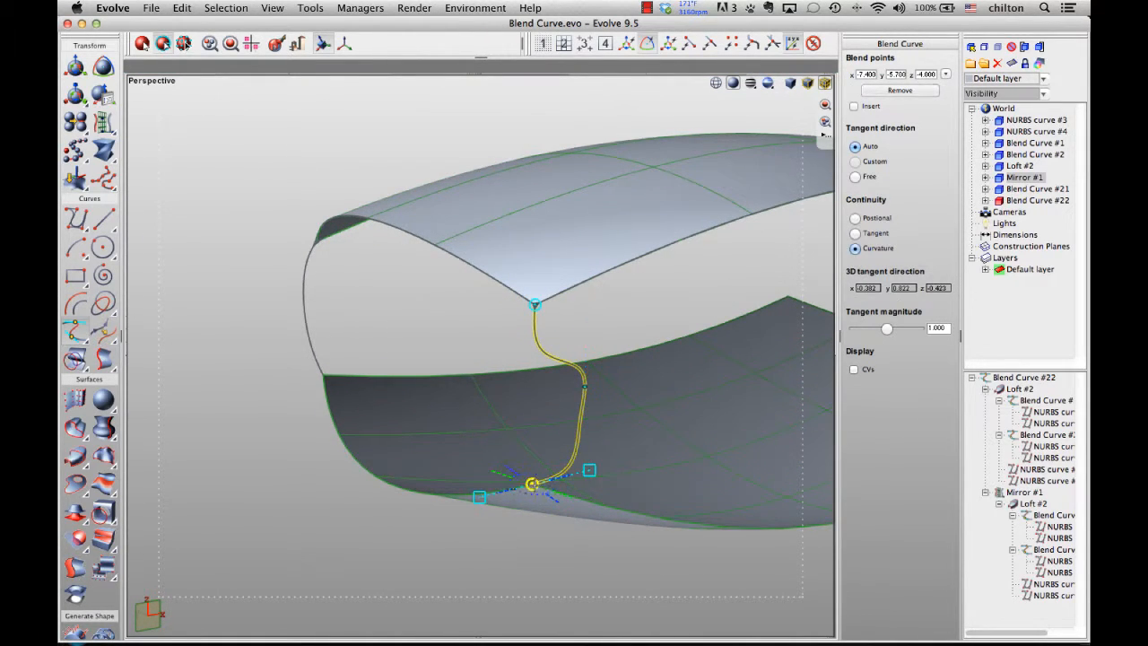
middle_drag(532, 484, 541, 353)
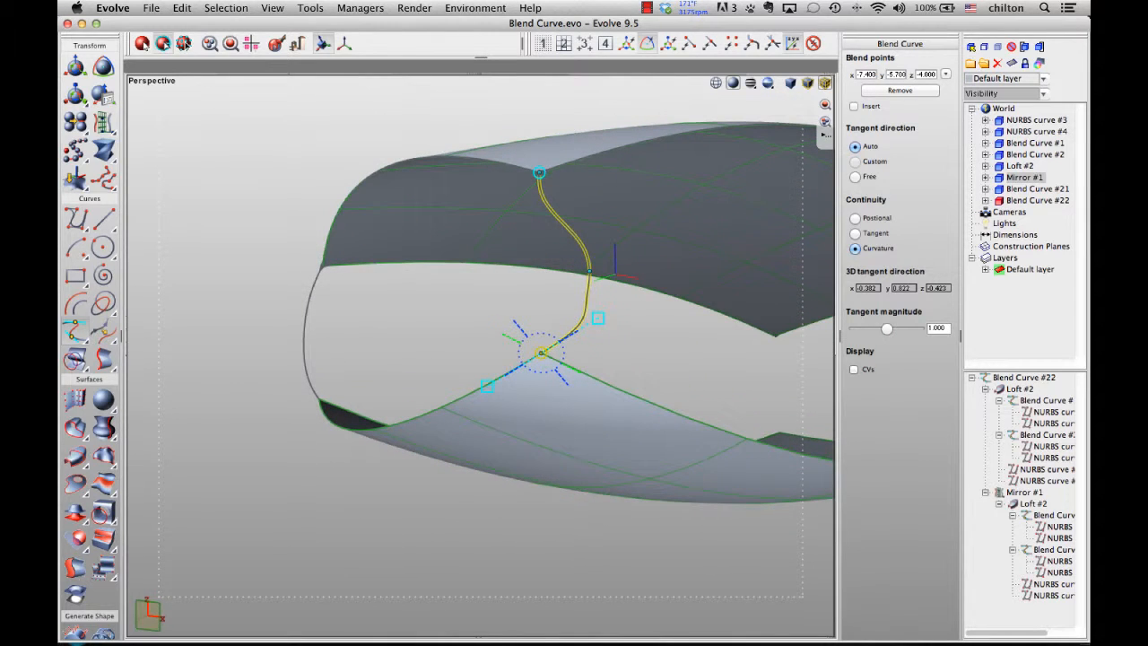
mouse_move(507, 350)
mouse_down()
mouse_move(511, 339)
mouse_move(501, 360)
mouse_up()
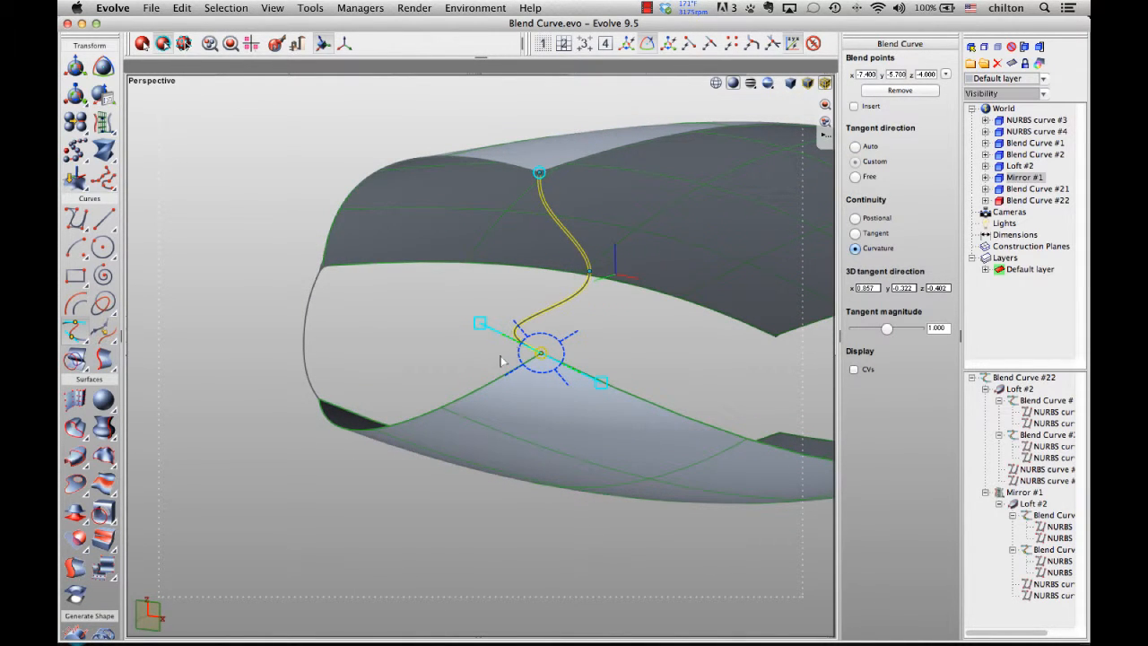
middle_drag(210, 235, 352, 307)
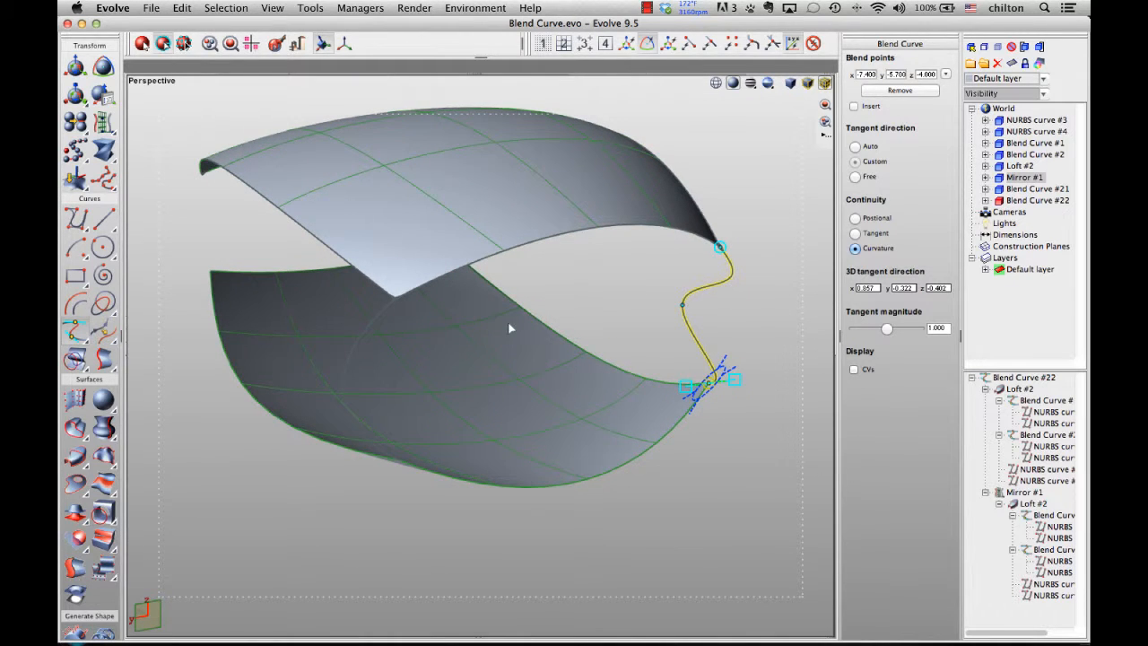
- Open the other blend curve for editing, select its upper blend point and compare Tangent, Positional and Curvature continuity, ending on Curvature
click(382, 310)
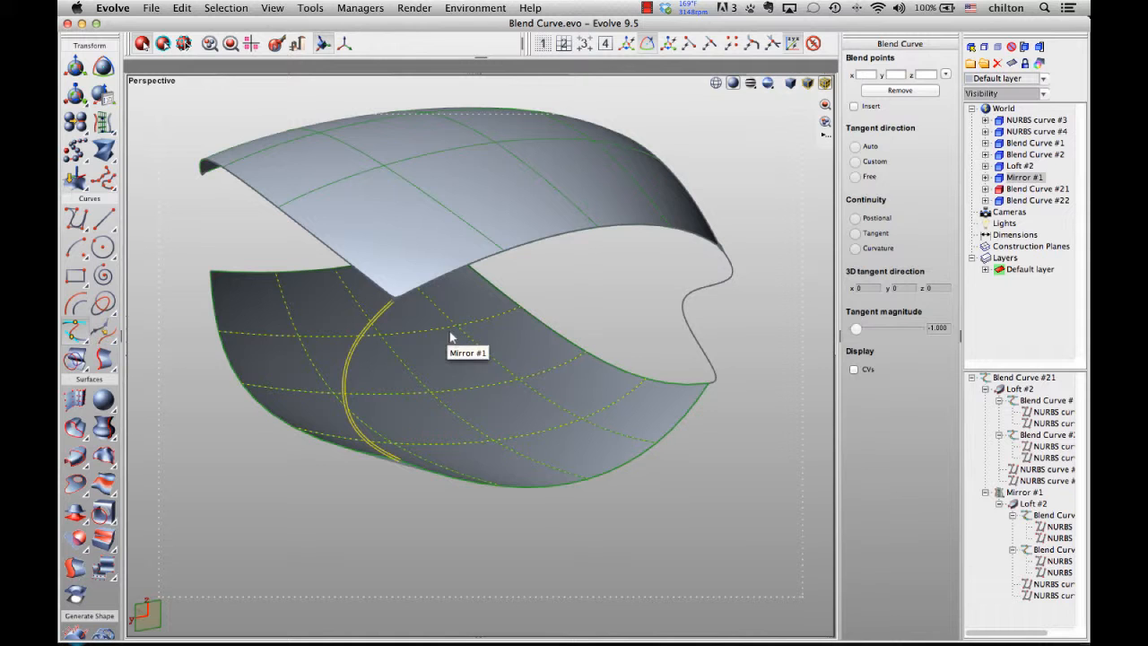
middle_drag(490, 331, 364, 324)
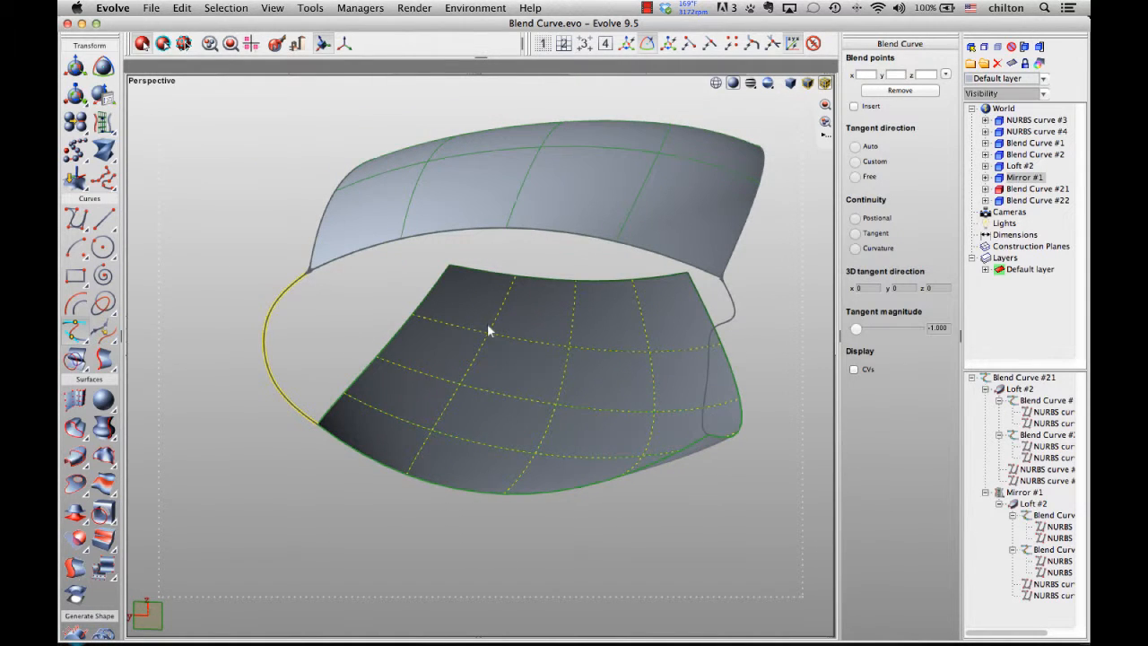
key(space)
scroll(340, 313, up, 3)
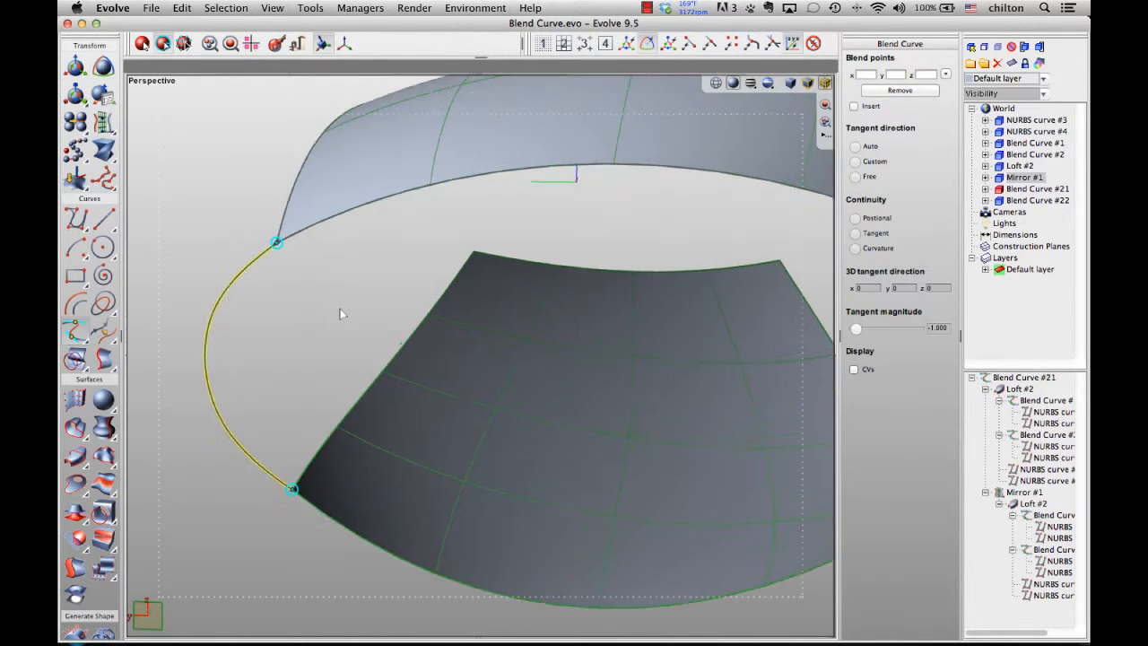
middle_drag(340, 313, 324, 313)
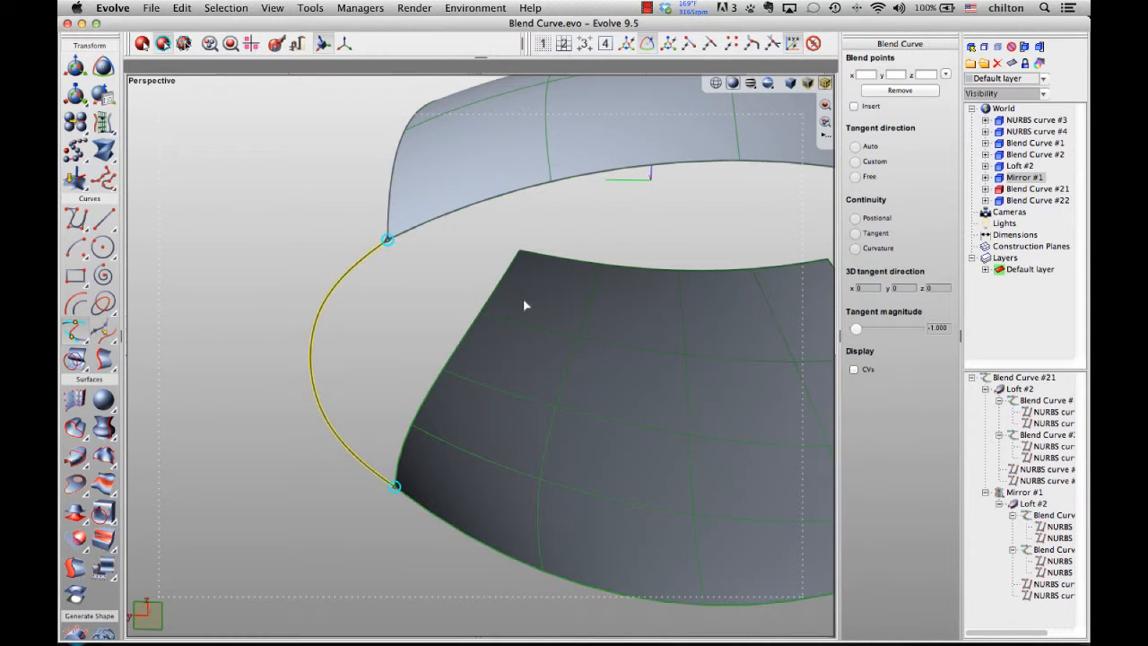
click(386, 240)
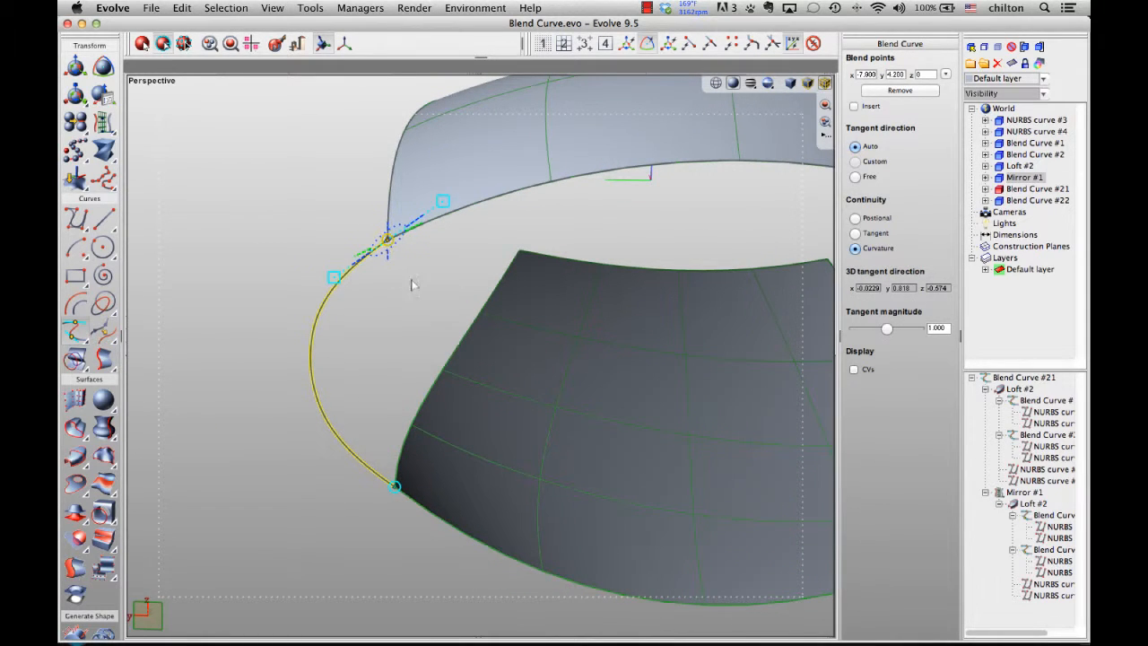
click(855, 233)
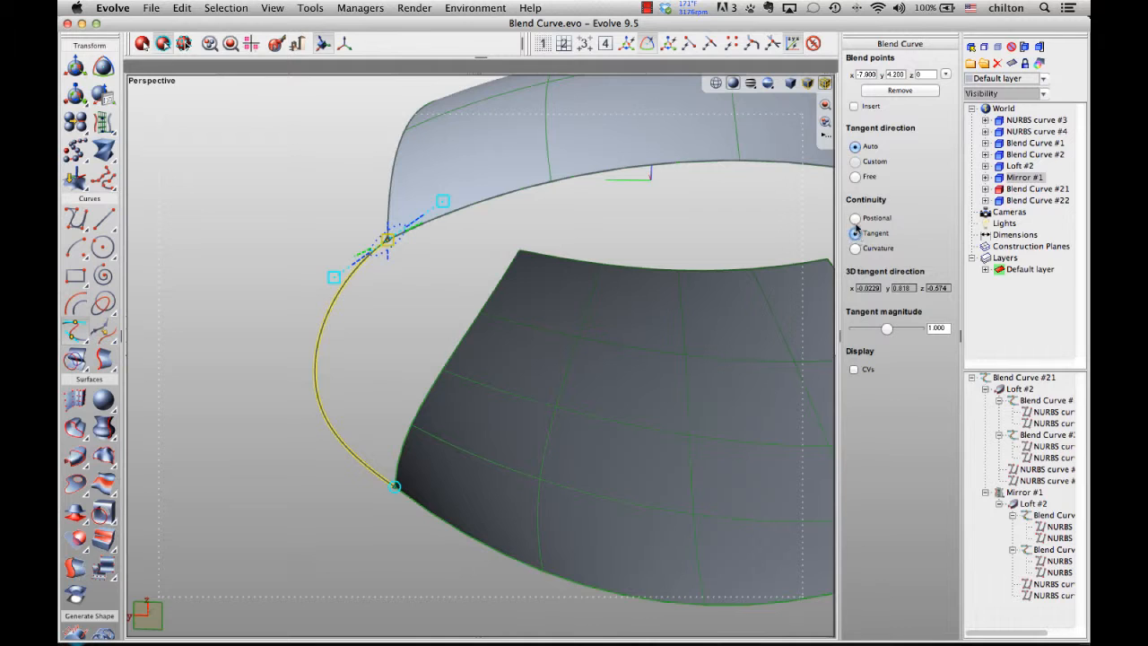
click(855, 218)
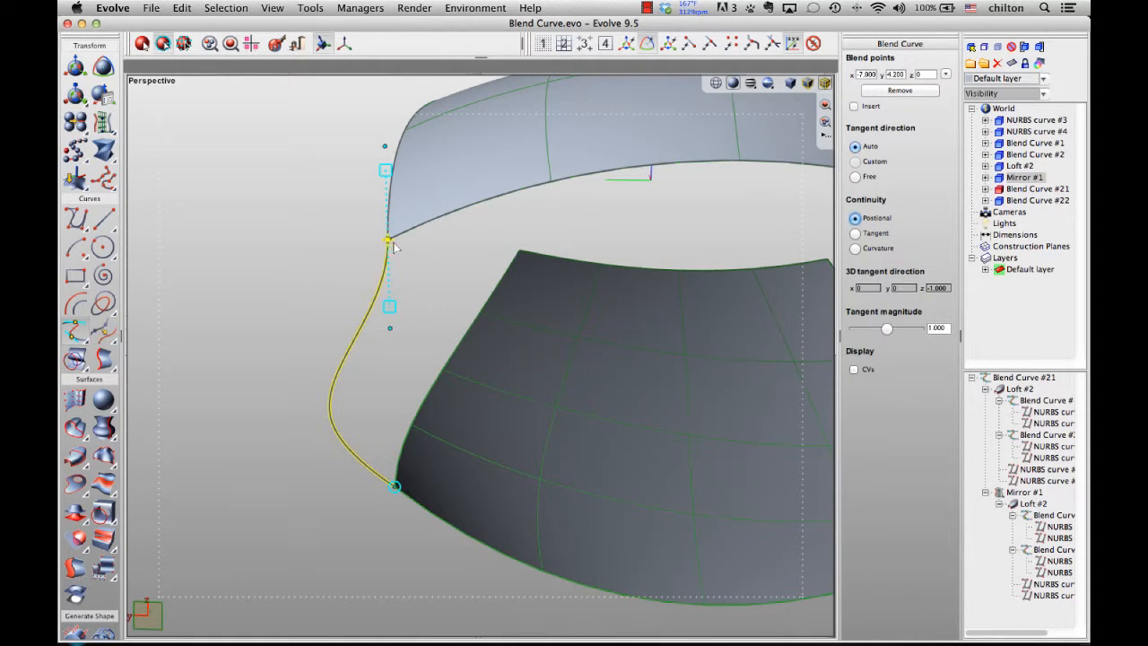
click(855, 249)
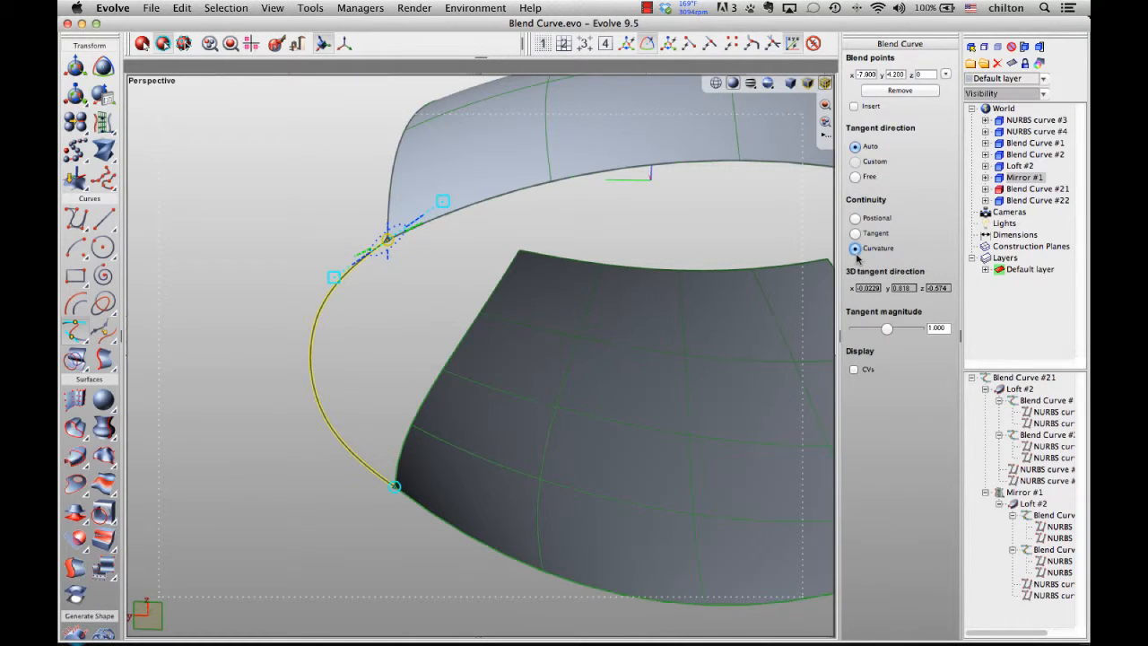
- Reduce the upper blend point's tangent magnitude slightly using its magnitude handle
scroll(451, 442, up, 3)
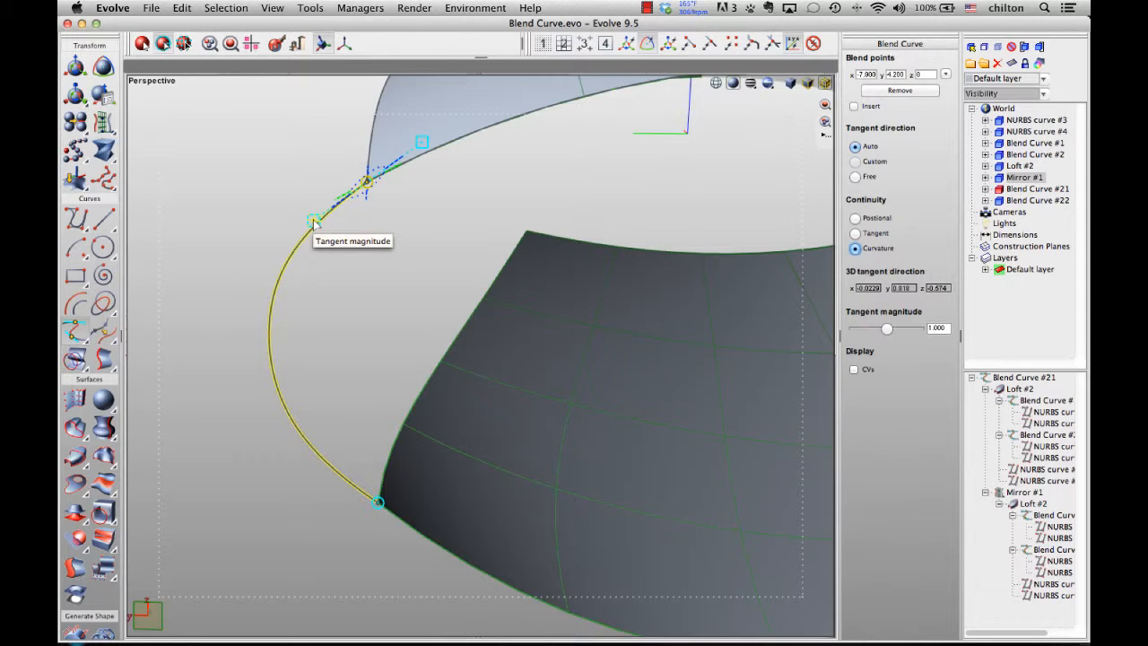
drag(314, 221, 352, 212)
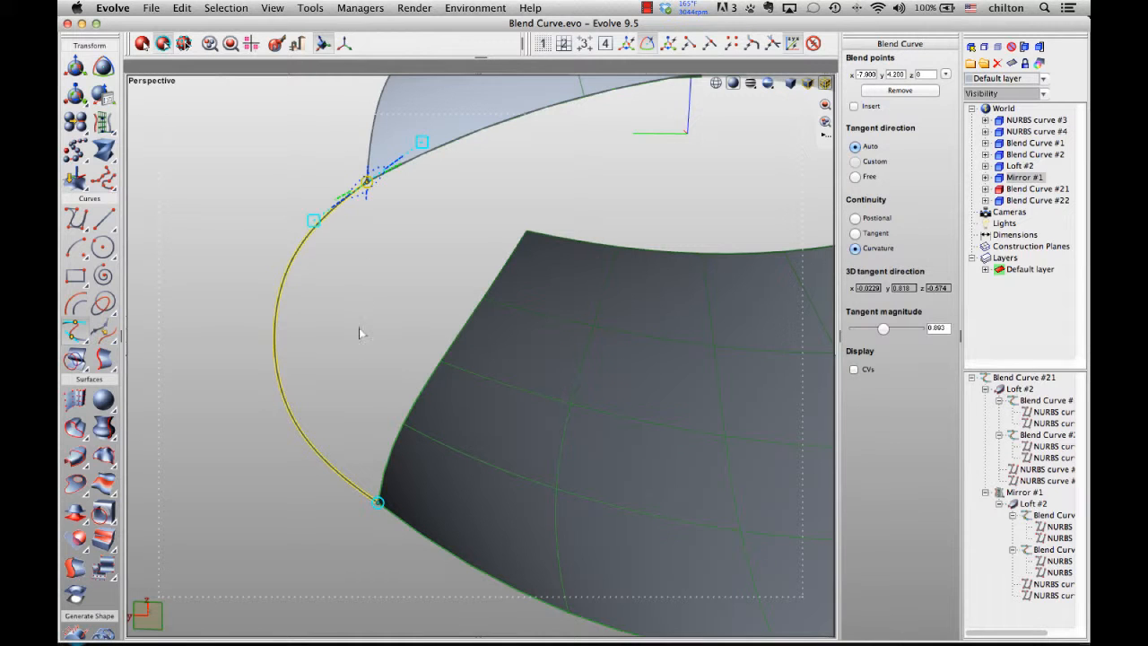
- Select the lower blend point and set its tangent magnitude to 1.005
click(378, 503)
mouse_move(885, 330)
mouse_down()
mouse_move(874, 329)
mouse_move(902, 329)
mouse_move(887, 329)
mouse_up()
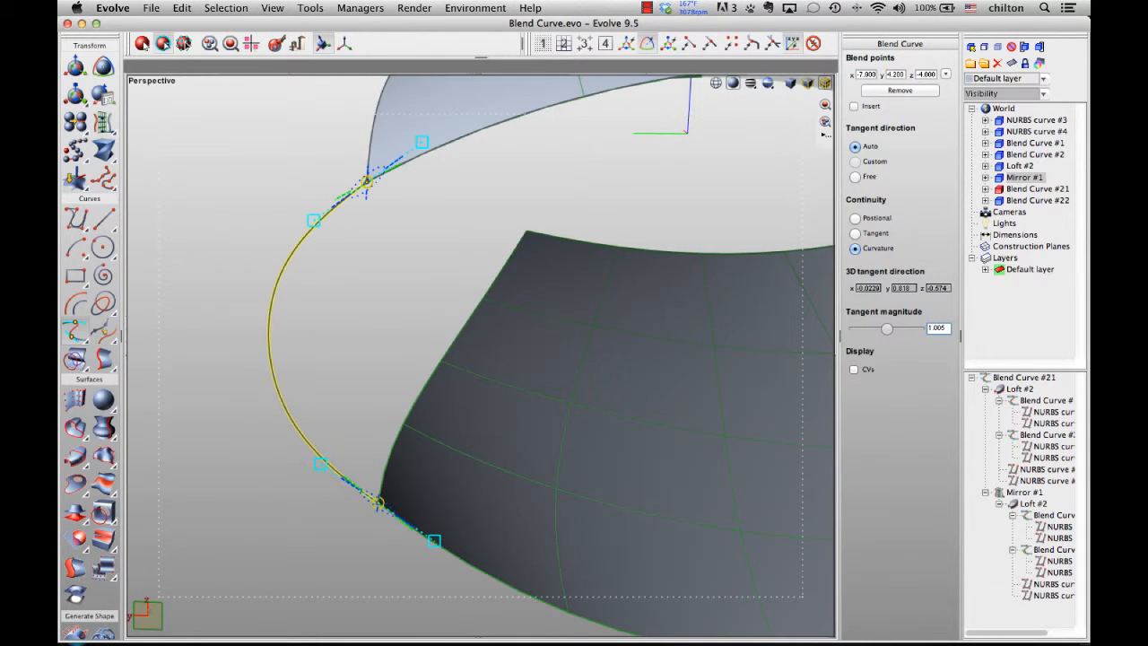
- Display the blend curve's CVs and fine-tune the upper blend point's tangent magnitude
click(854, 370)
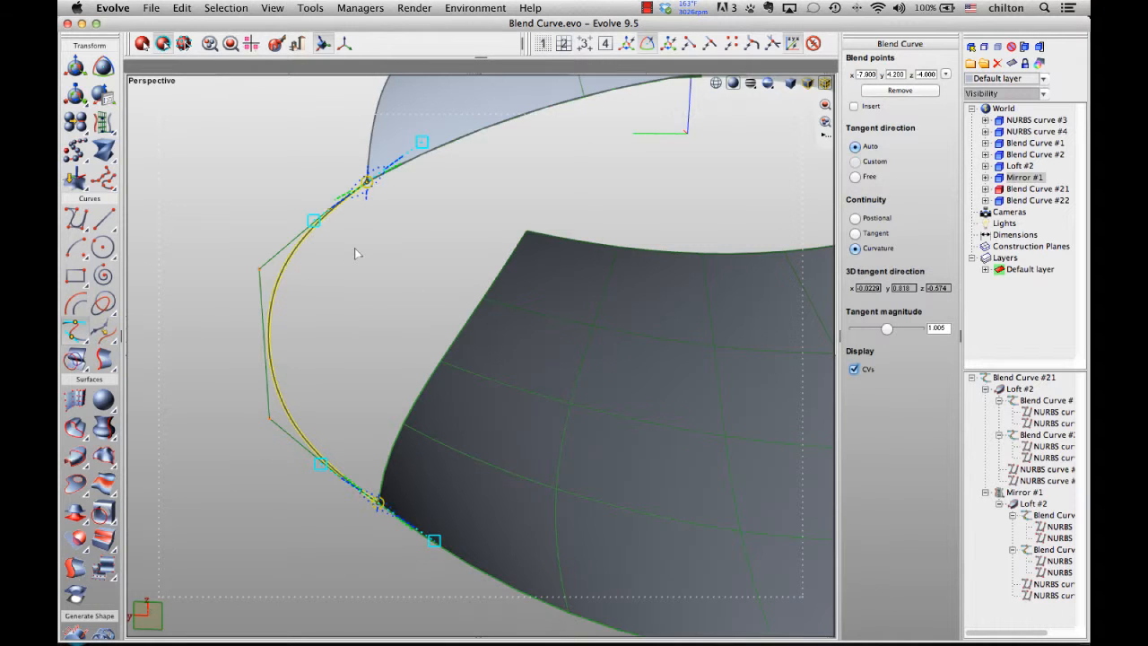
scroll(354, 247, up, 2)
middle_drag(354, 248, 768, 415)
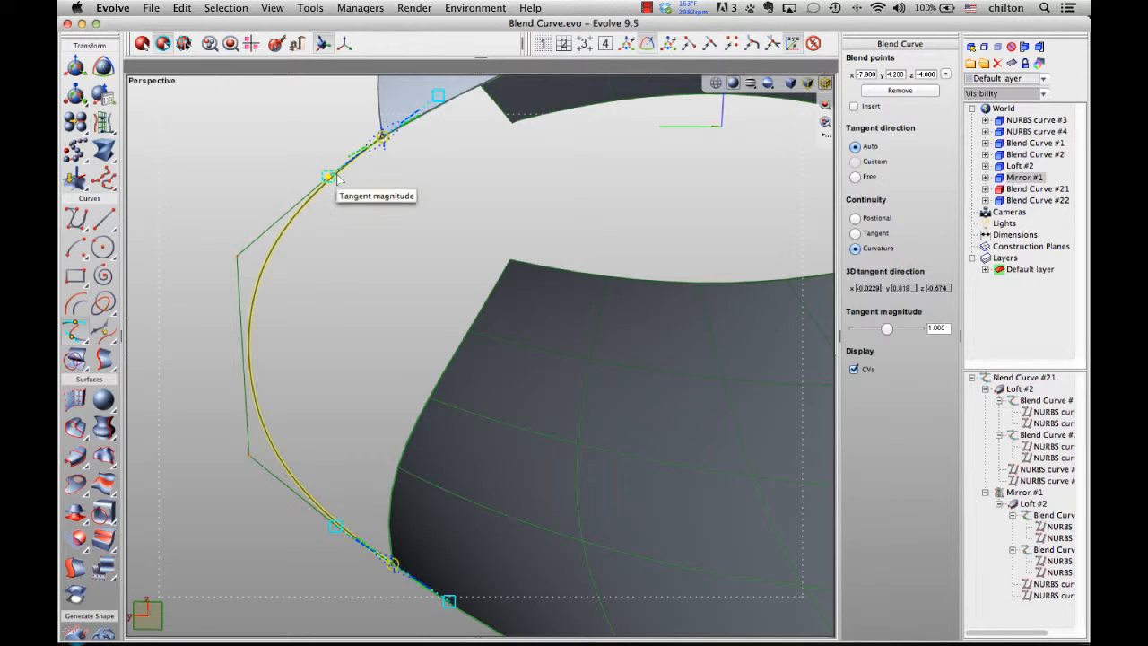
mouse_move(340, 177)
mouse_down()
mouse_move(233, 227)
mouse_move(435, 116)
mouse_move(322, 183)
mouse_move(420, 122)
mouse_move(325, 184)
mouse_move(338, 173)
mouse_up()
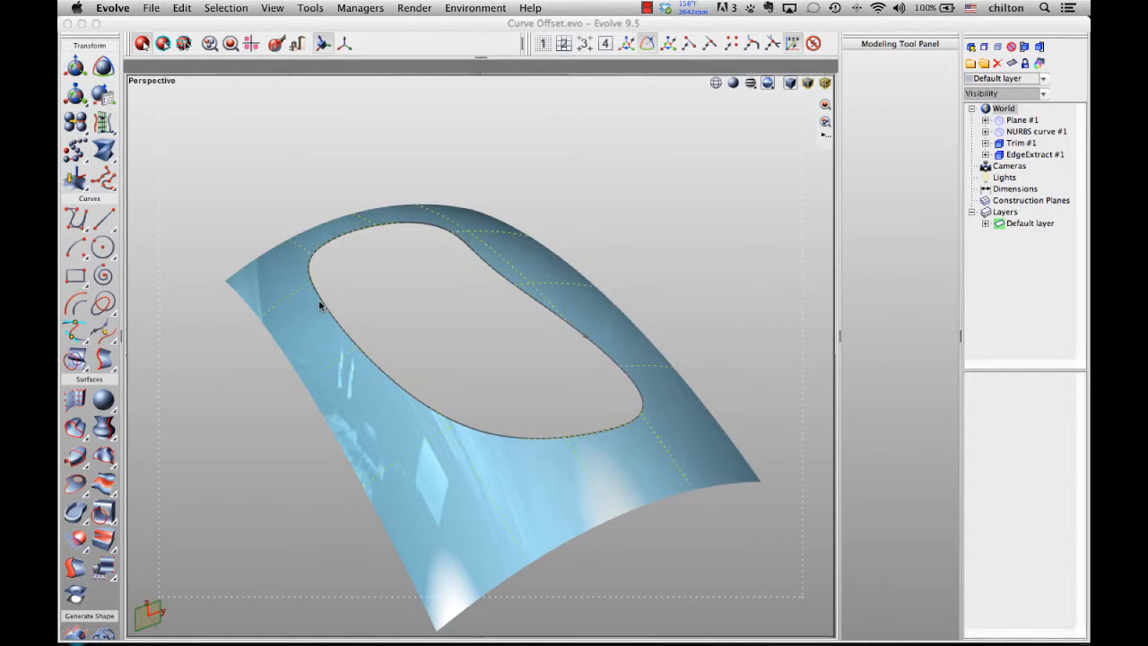
- Offset the extracted opening edge curve with Curve Offset by a distance of -0.4
click(77, 306)
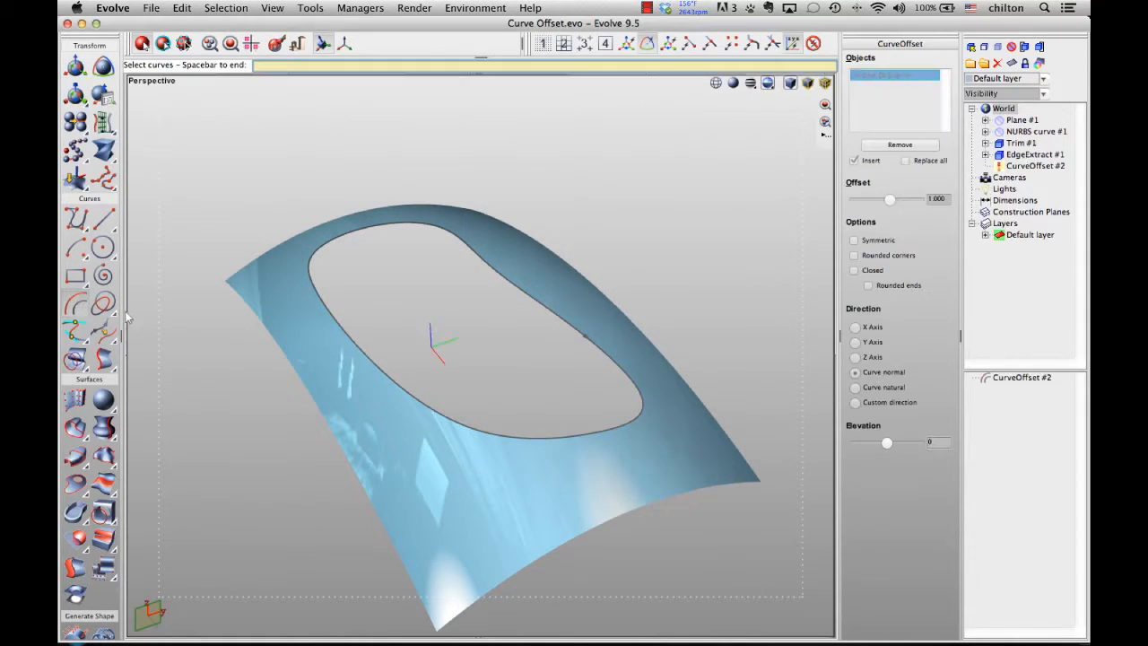
click(467, 251)
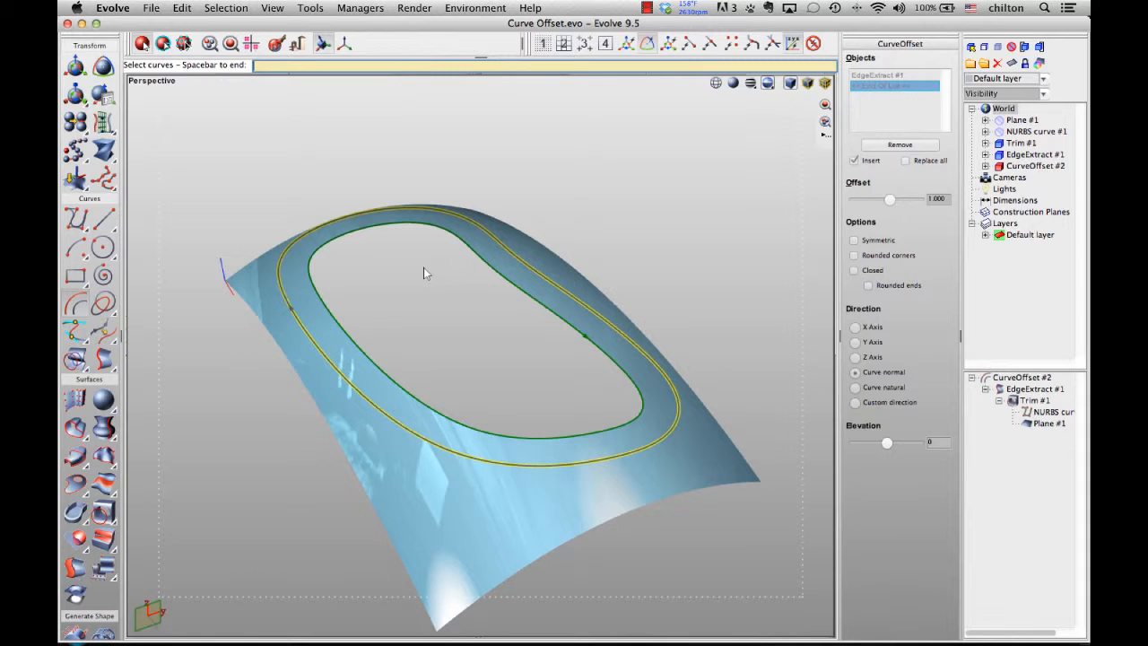
key(space)
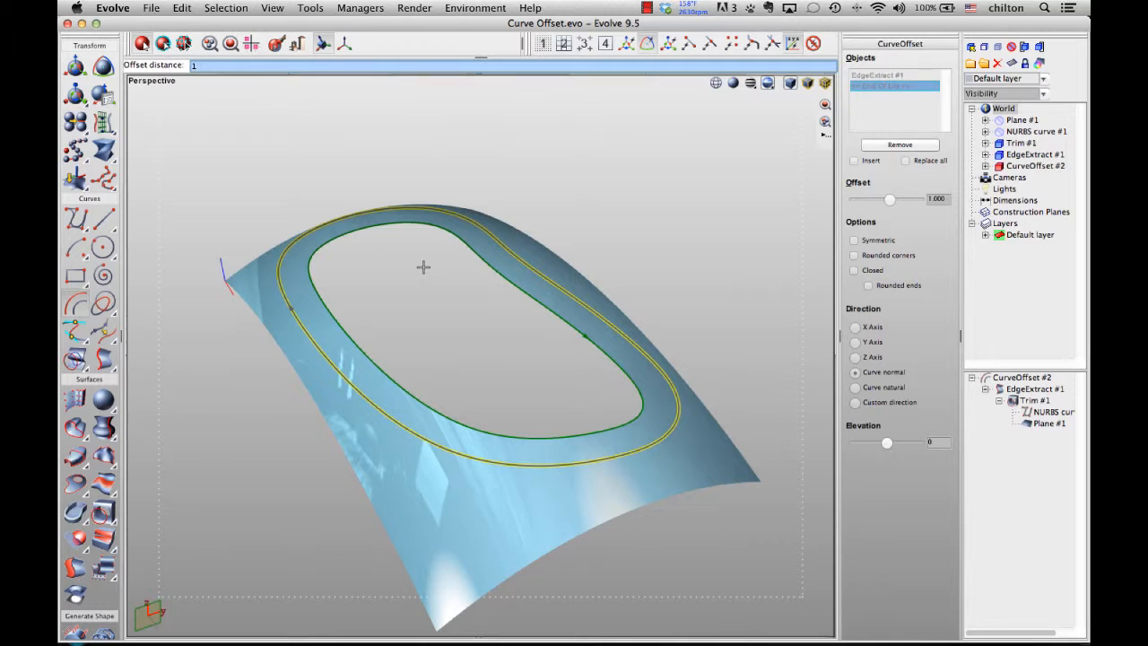
text(.)
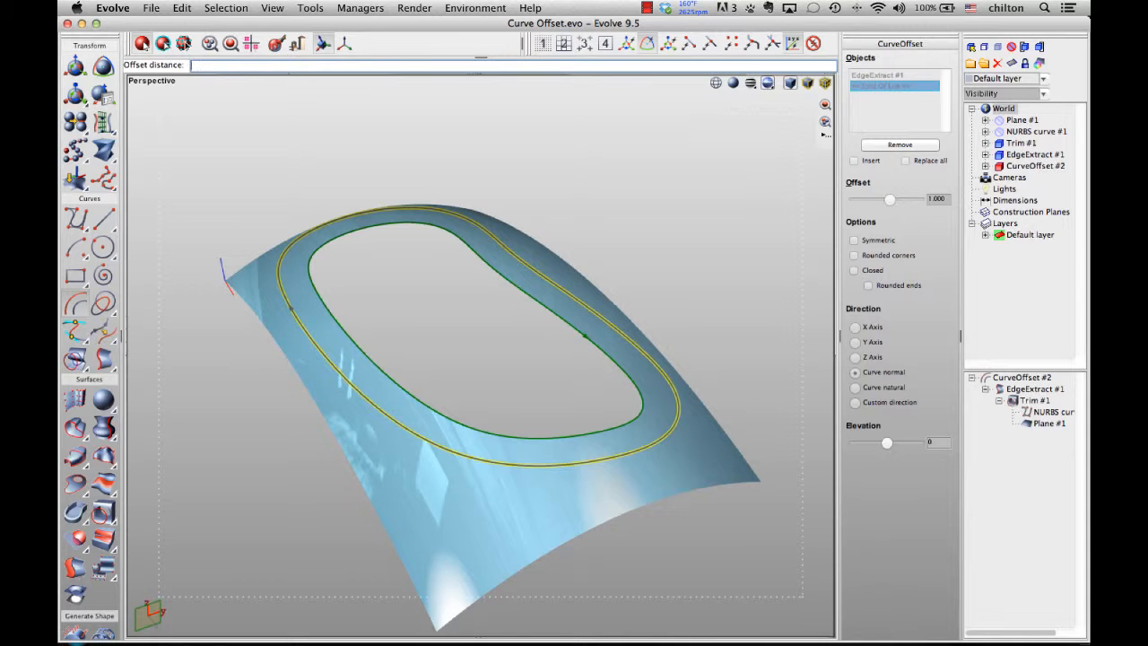
text(-.4)
key(Return)
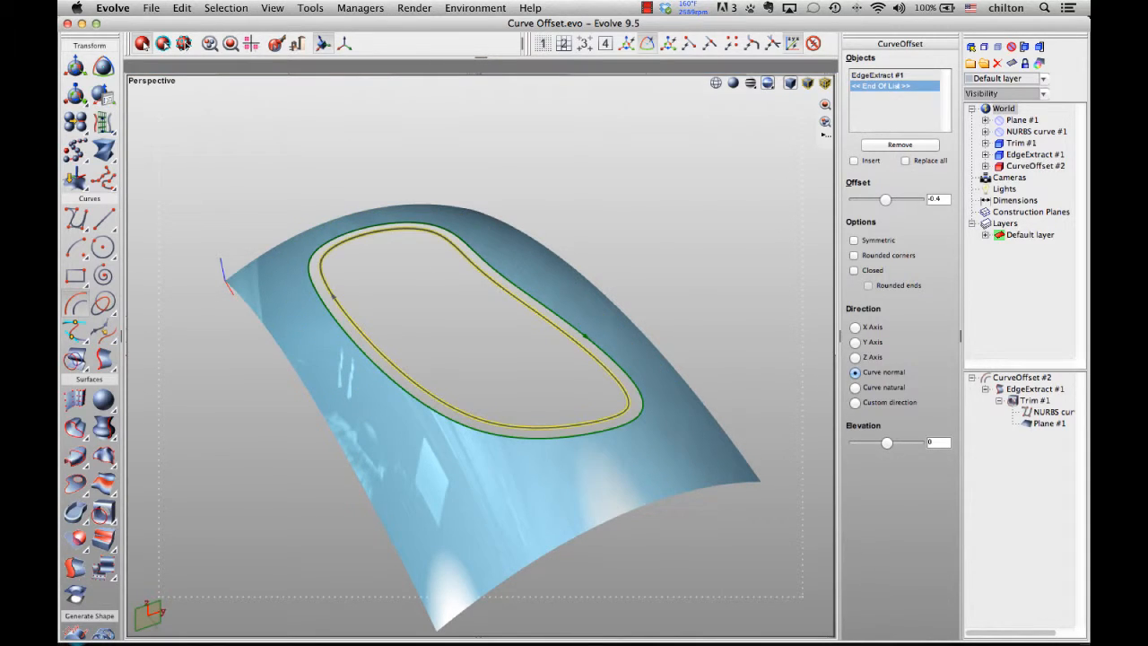
- Set the offset curve's elevation to 0.2
middle_drag(647, 274, 655, 389)
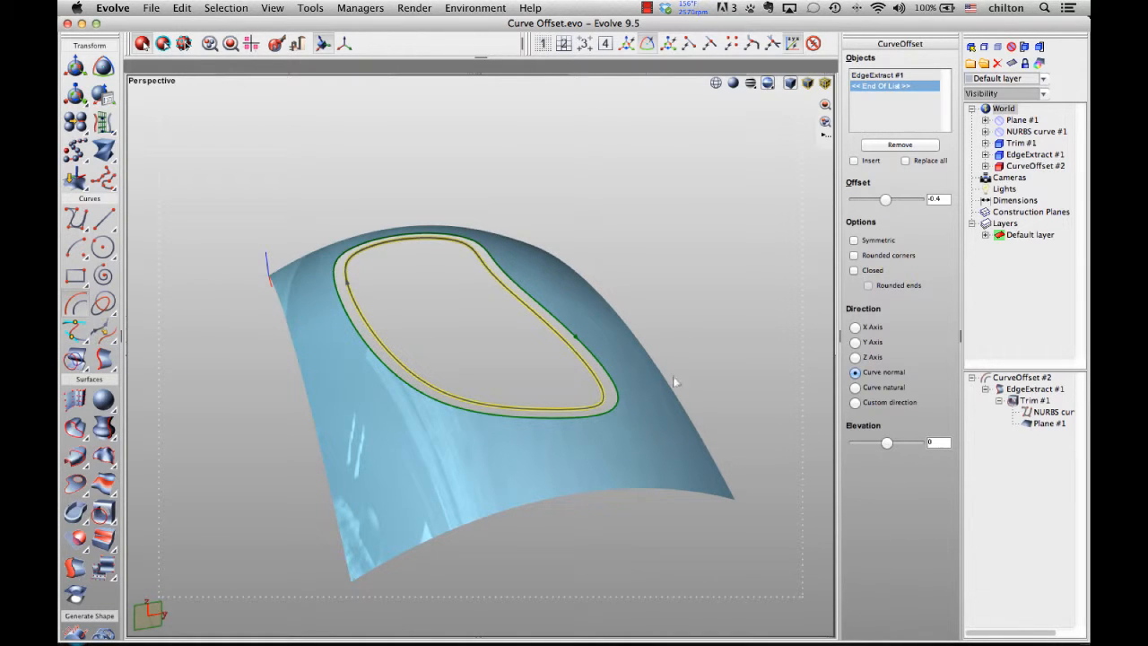
middle_drag(641, 313, 643, 309)
scroll(643, 309, up, 3)
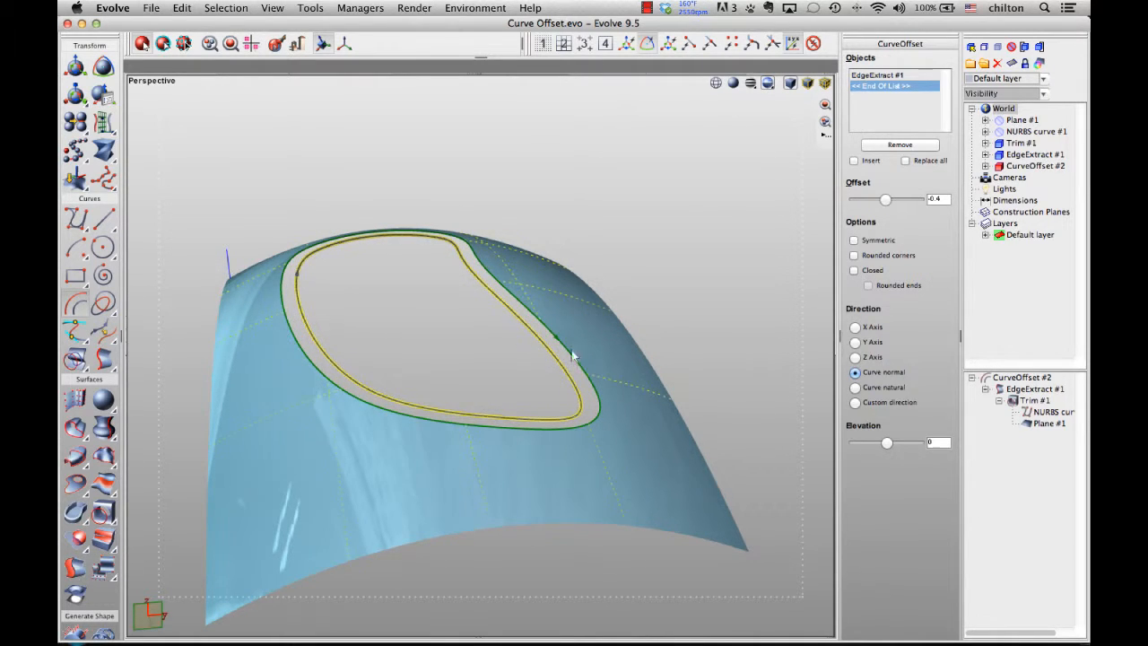
middle_drag(662, 255, 644, 204)
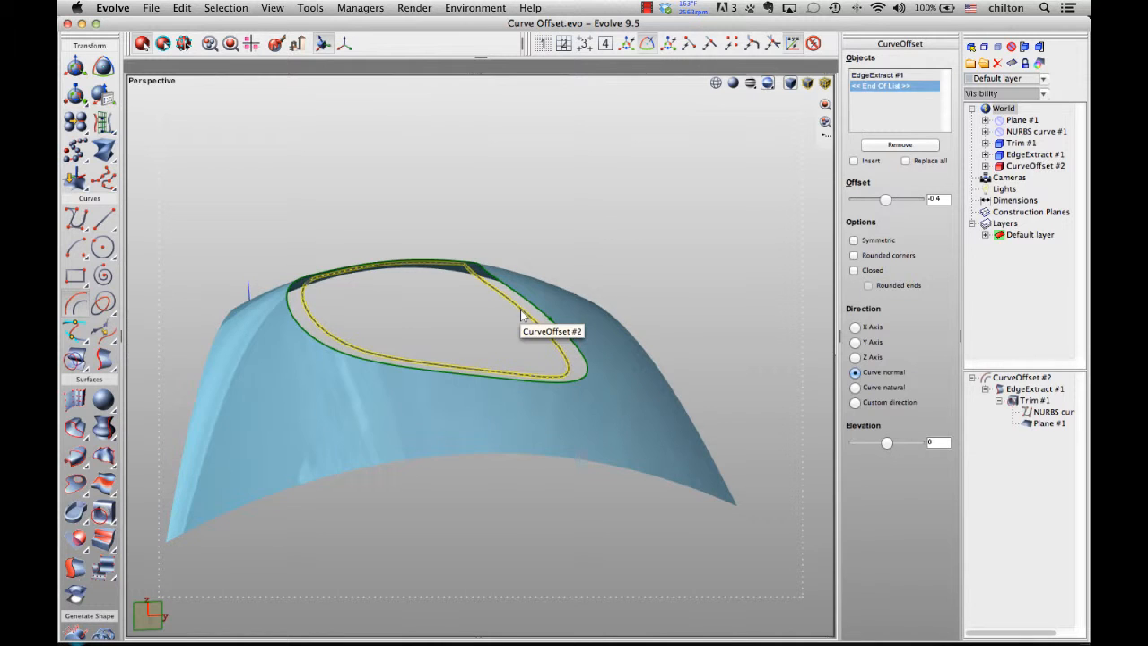
middle_drag(521, 315, 583, 271)
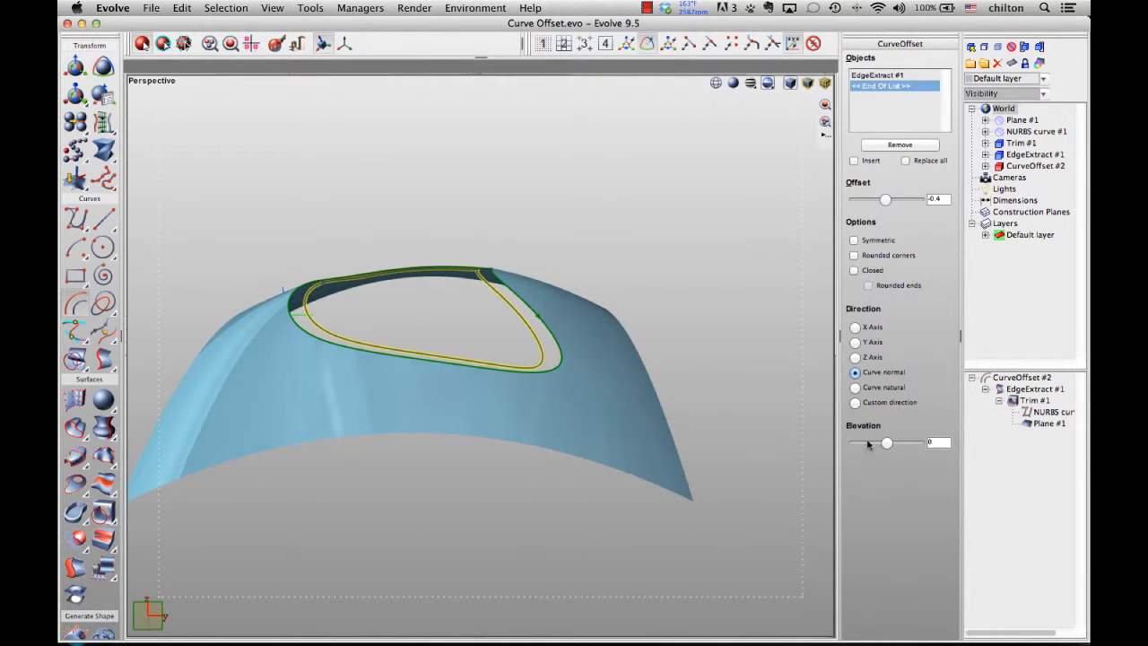
drag(887, 448, 887, 443)
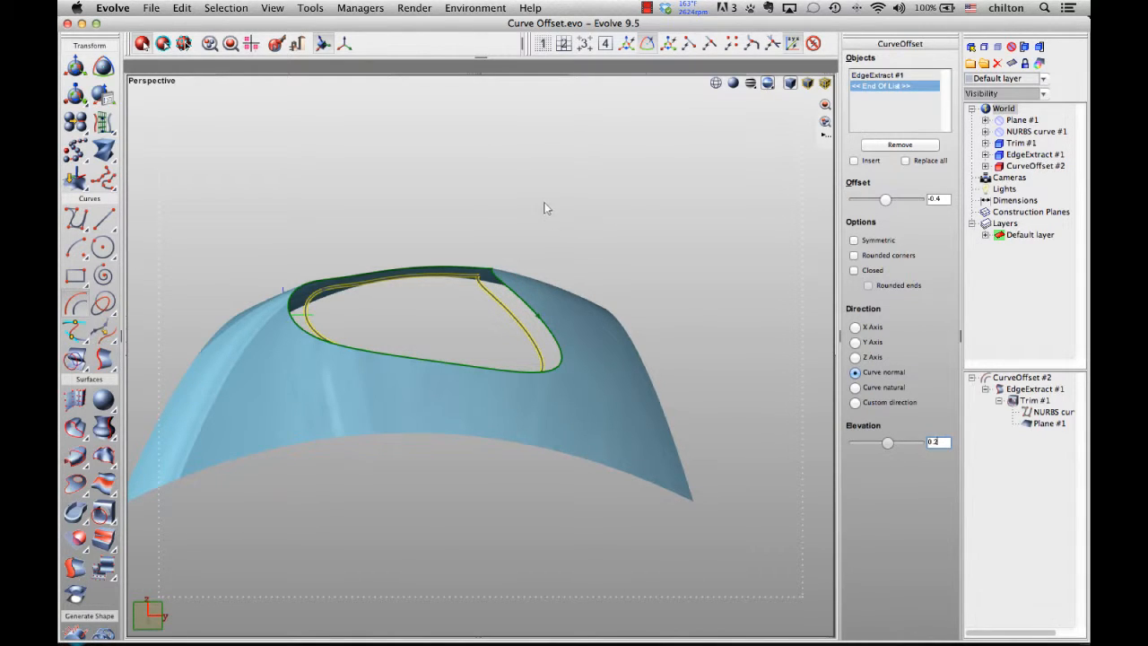
- Loft a surface between the trimmed surface's opening edge and the offset curve
middle_drag(544, 203, 528, 189)
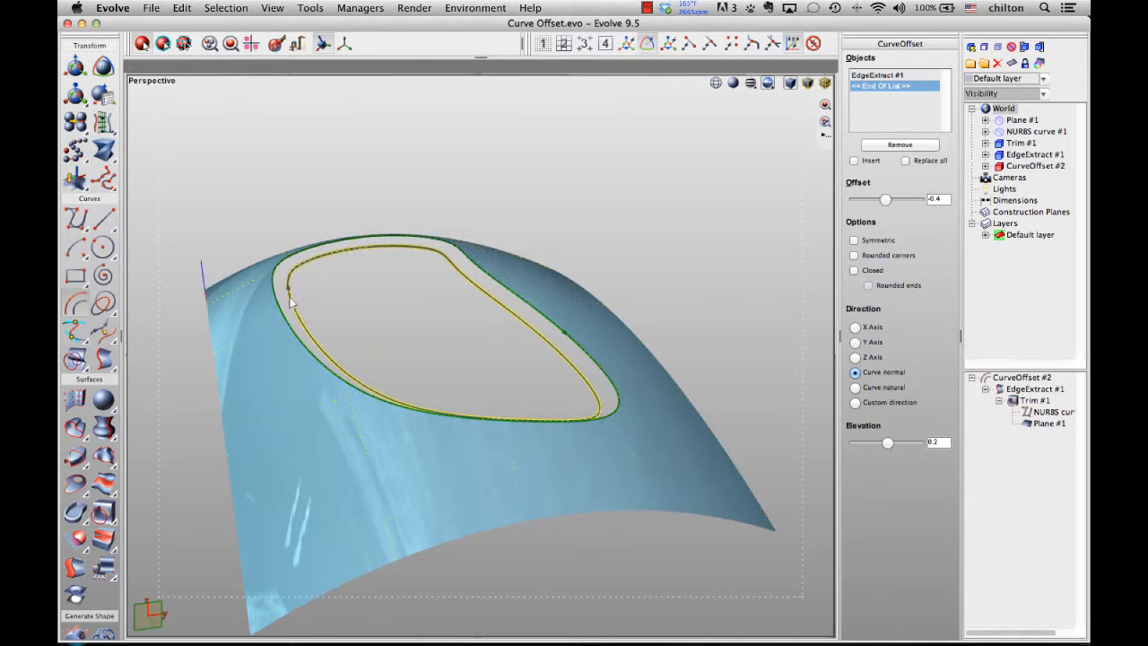
click(79, 464)
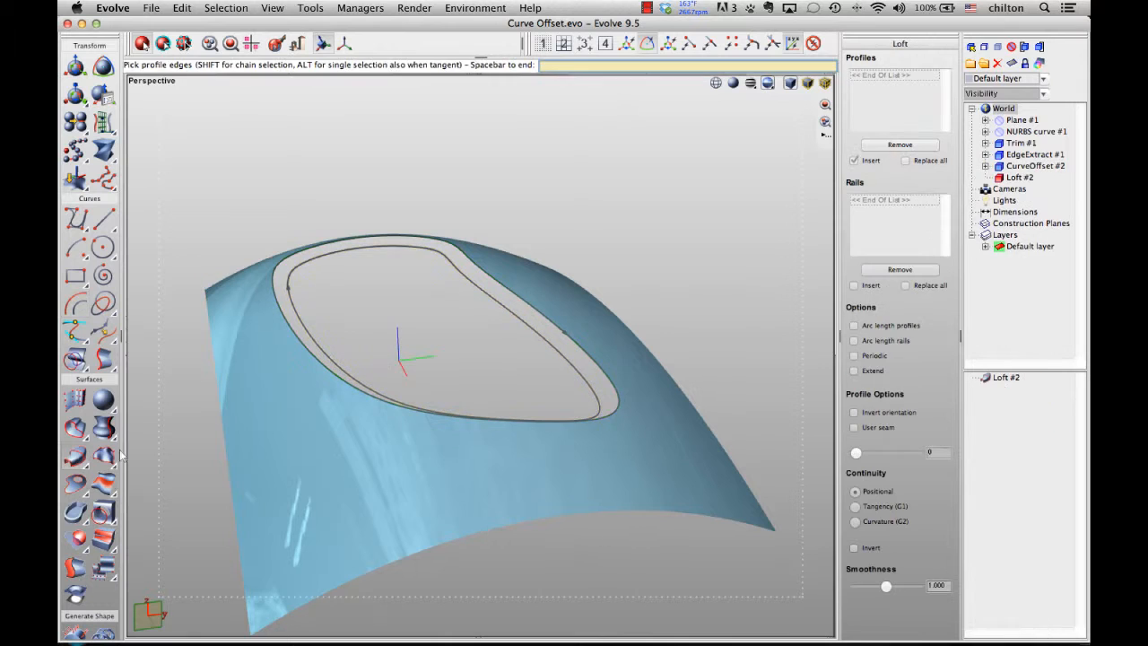
click(279, 313)
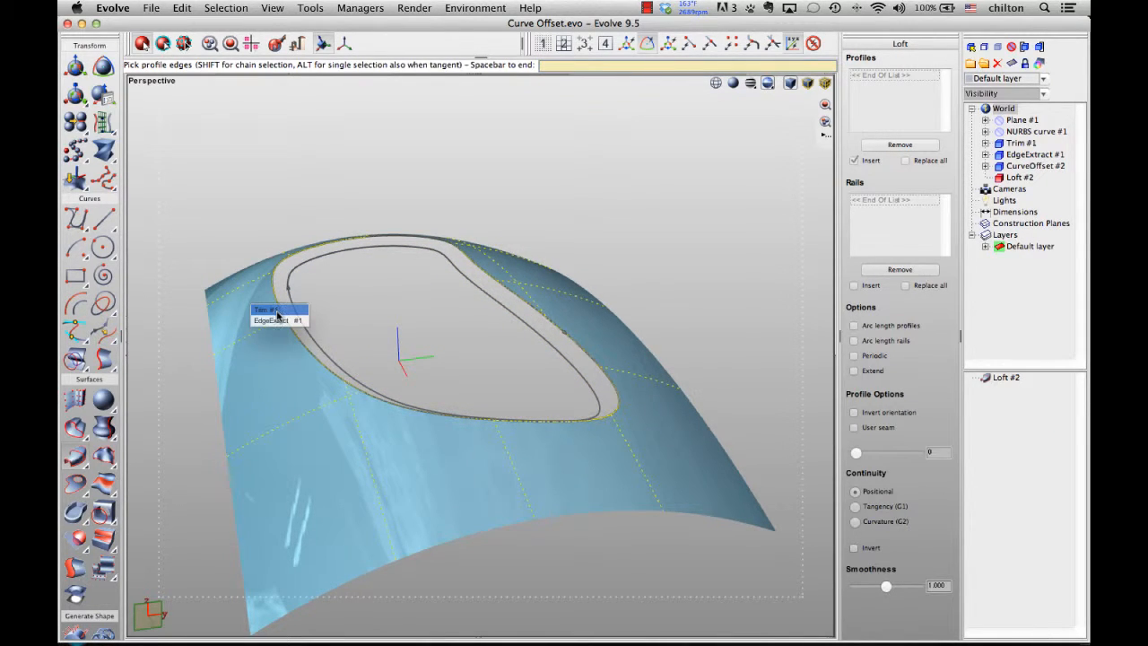
click(278, 311)
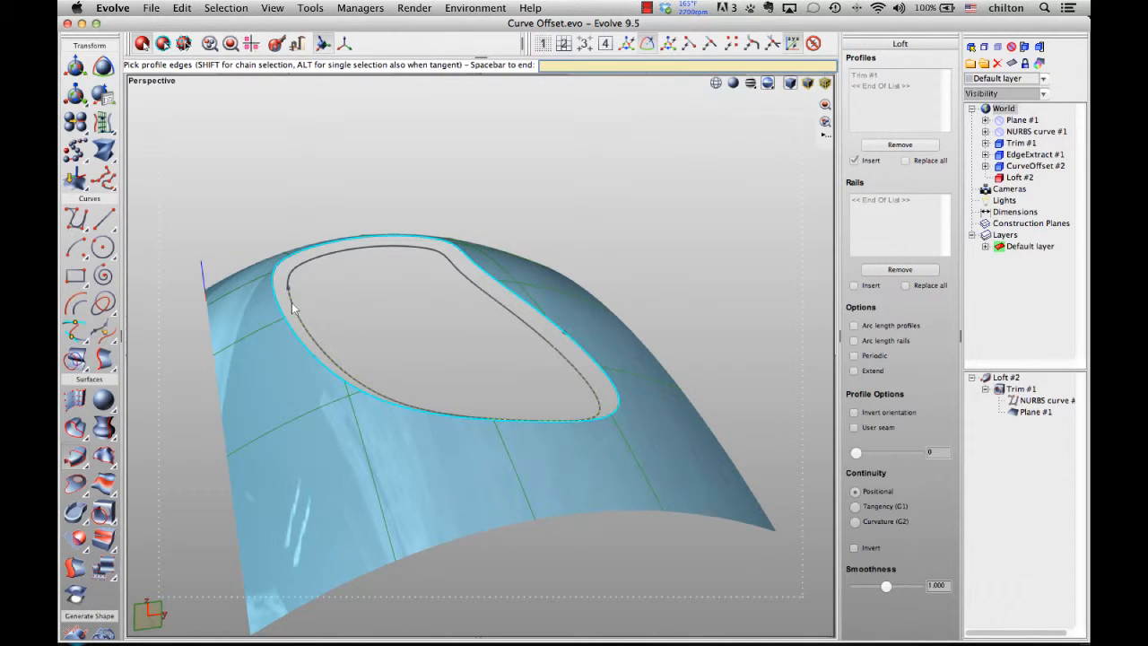
click(292, 308)
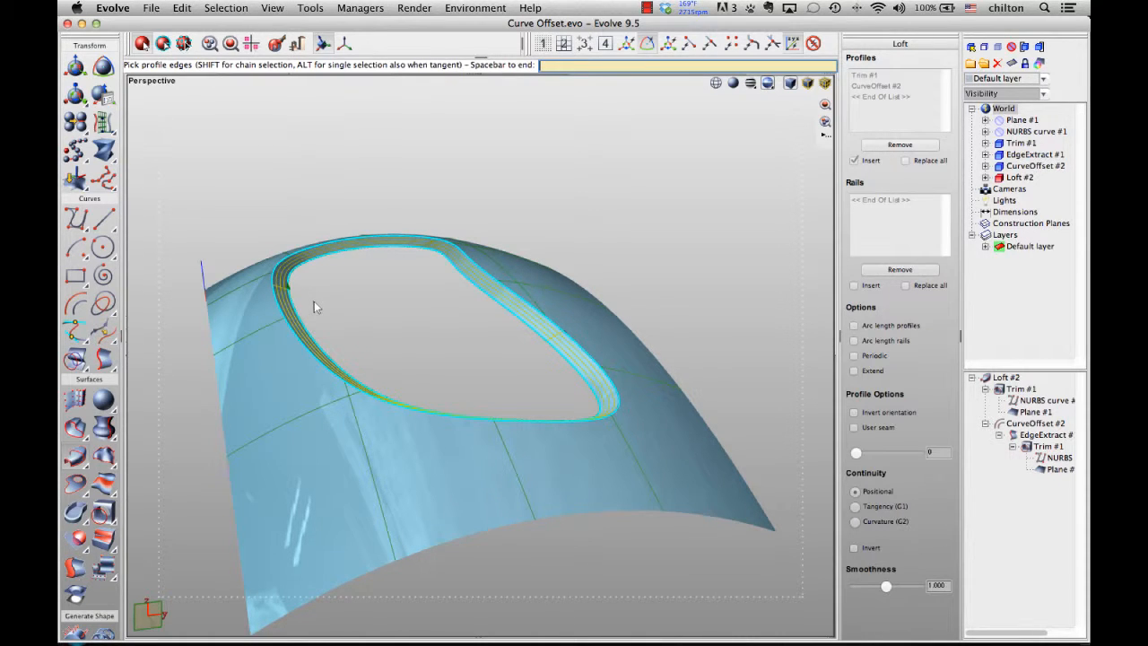
key(space)
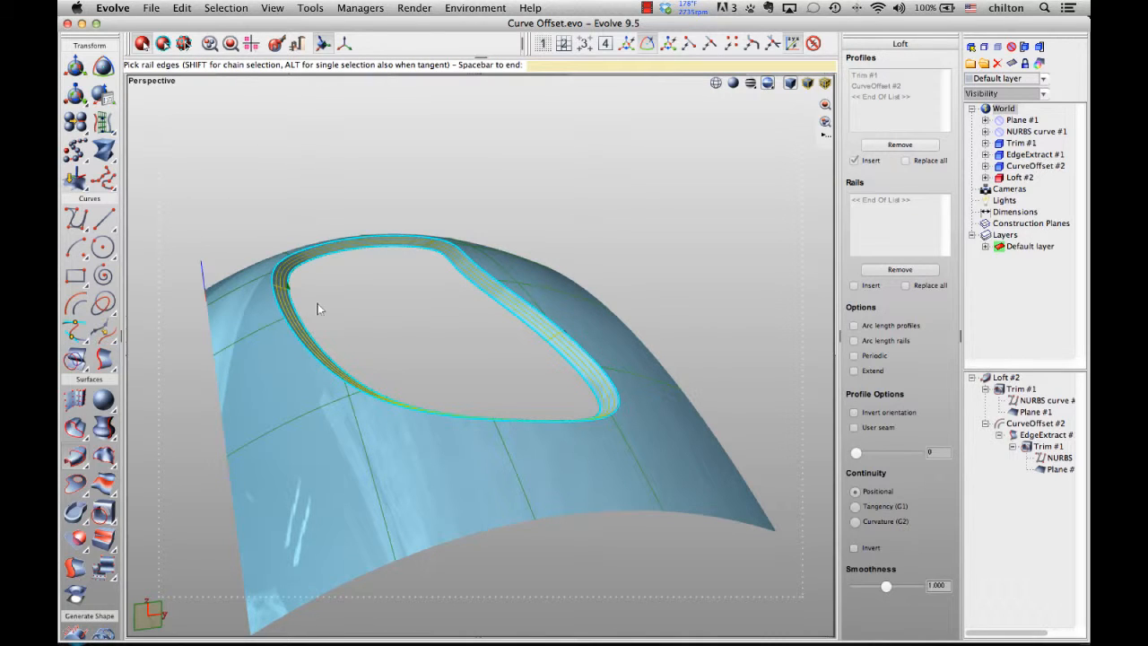
key(space)
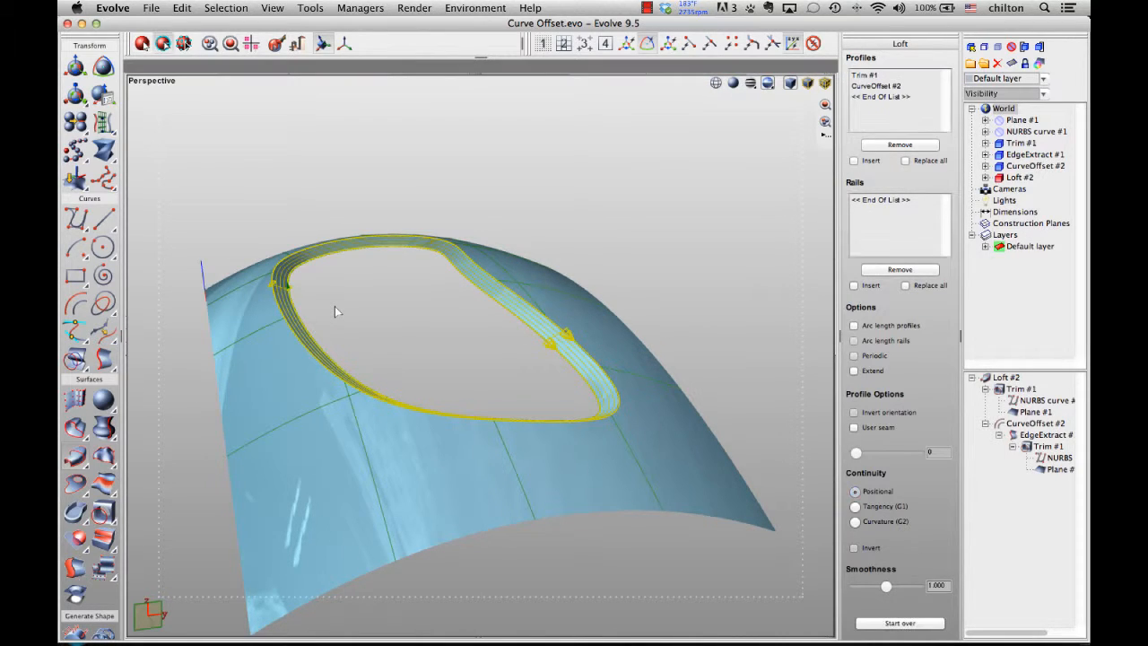
- Set the loft's continuity to Curvature (G2) and finish the loft
scroll(440, 303, up, 3)
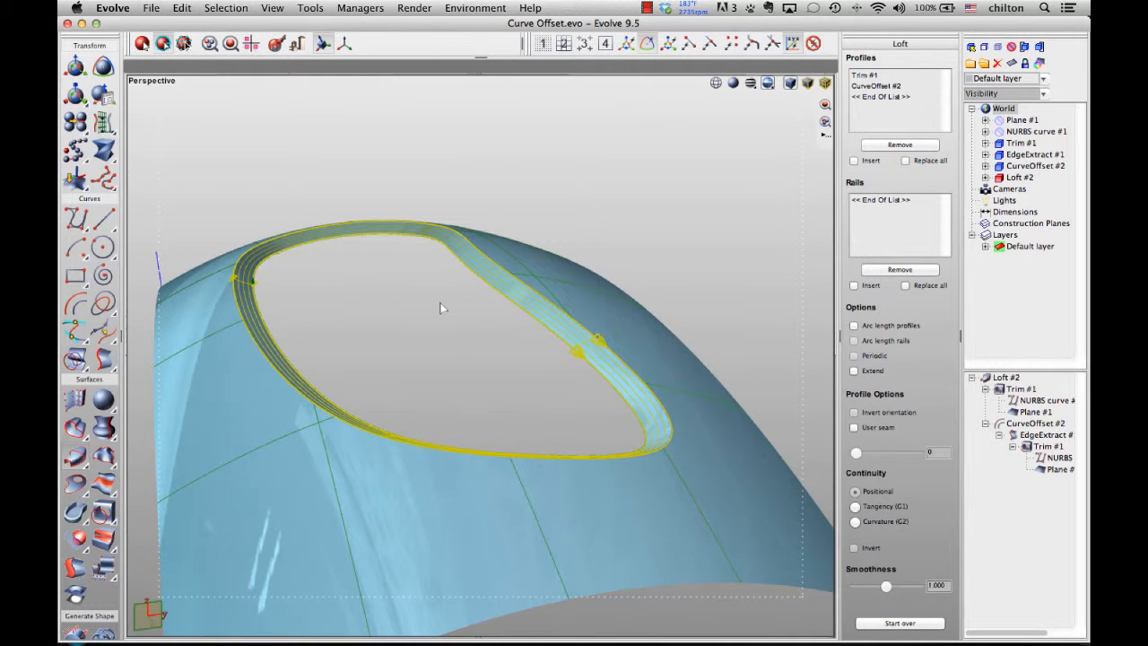
middle_drag(439, 303, 292, 237)
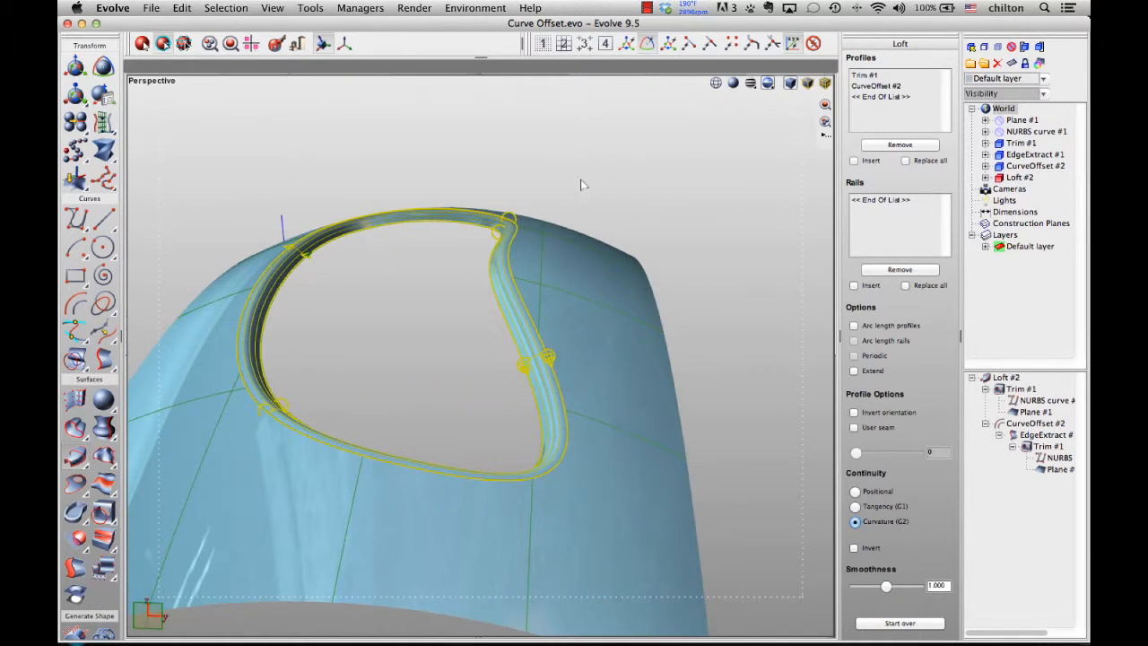
key(Return)
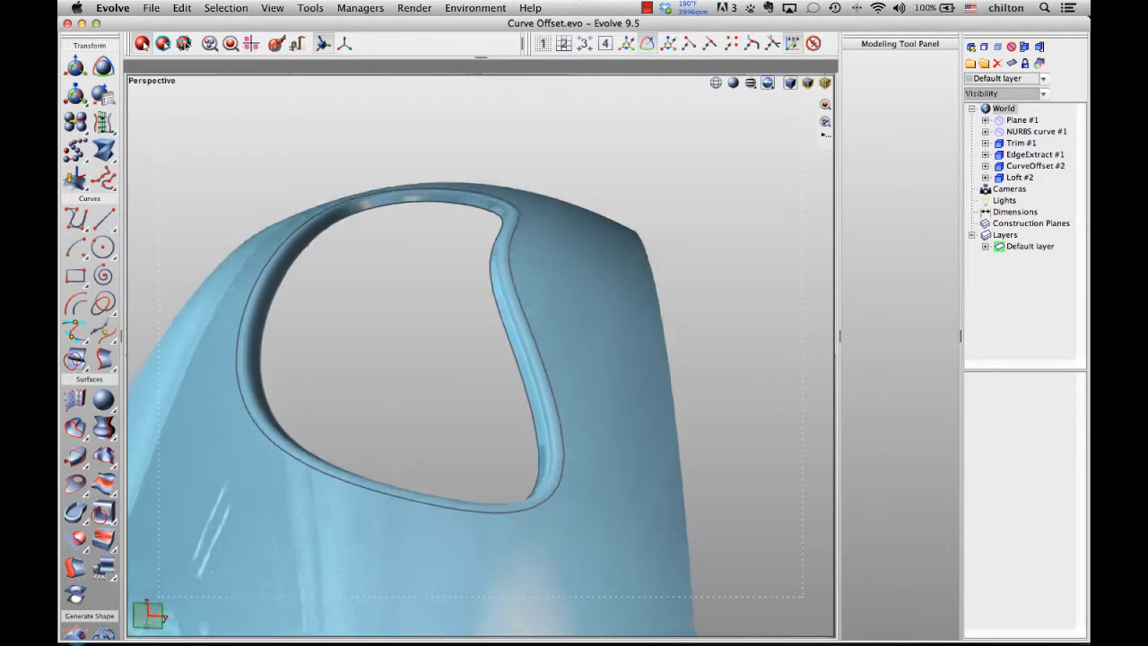
middle_drag(582, 180, 582, 243)
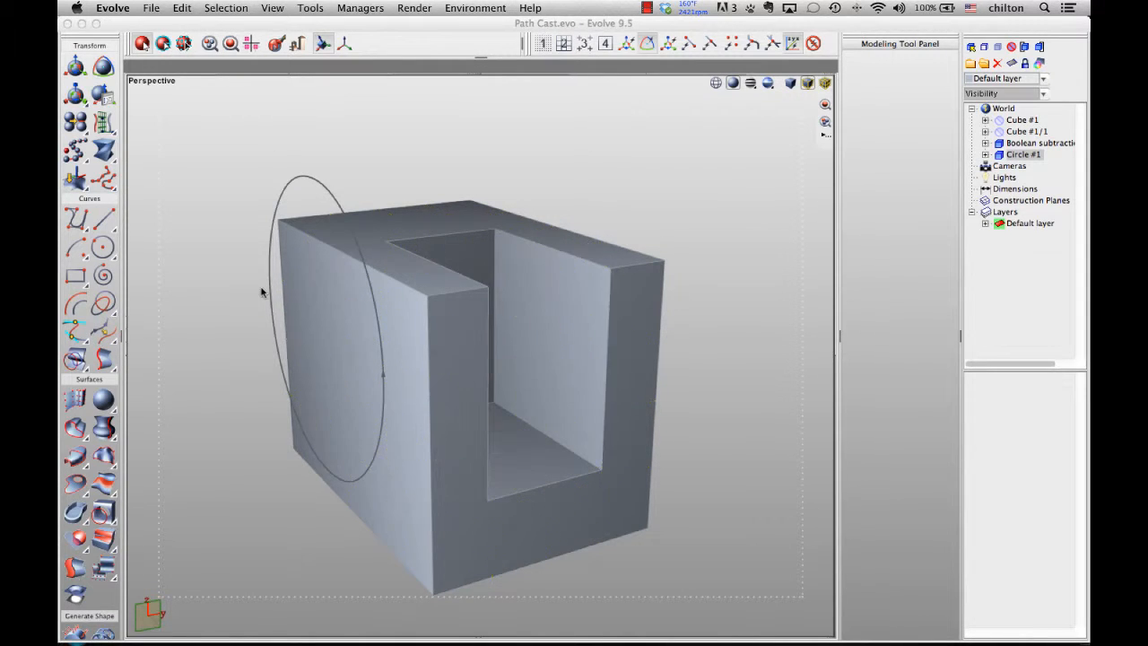
- Use Path Cast to project the circle onto the Boolean subtraction solid
middle_drag(262, 290, 306, 289)
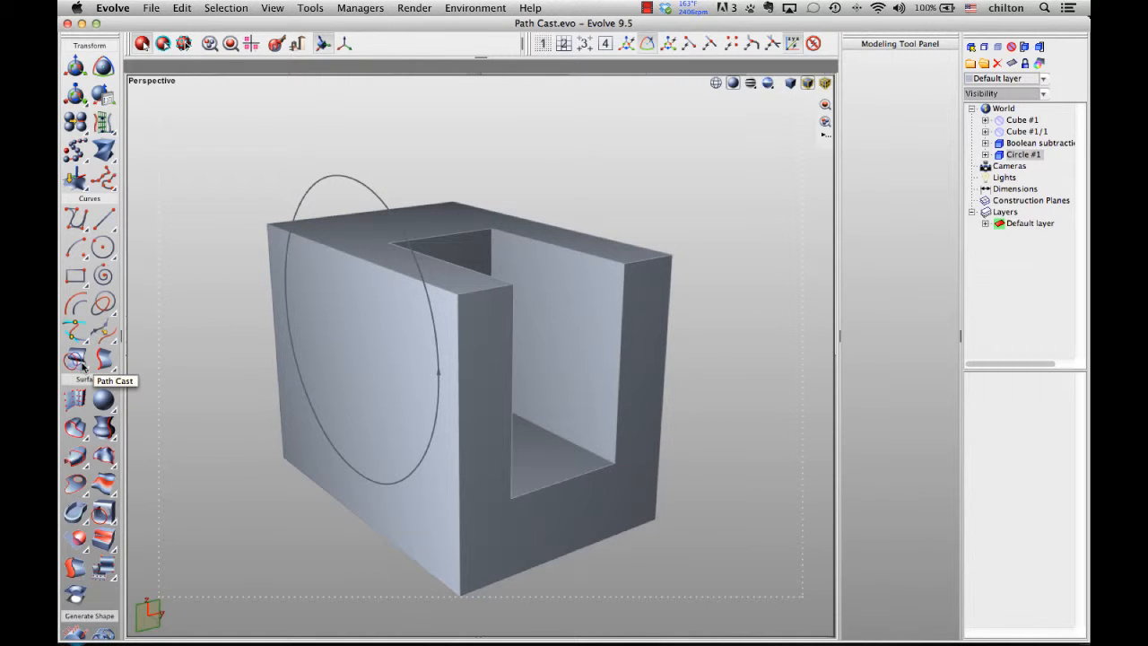
click(79, 361)
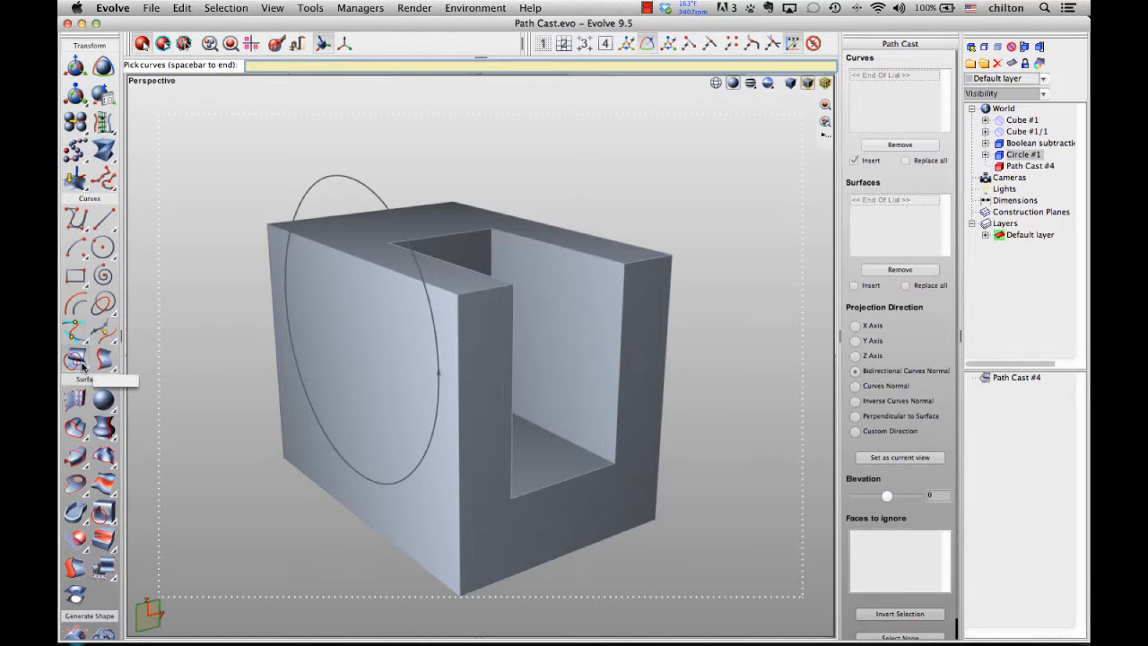
click(324, 179)
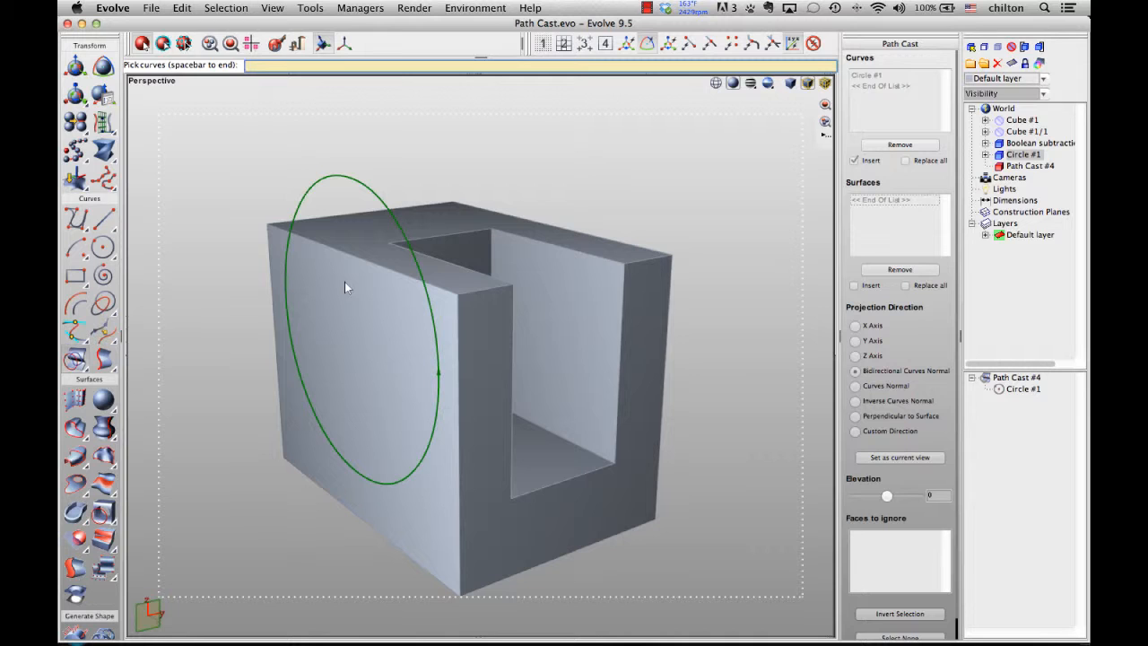
key(space)
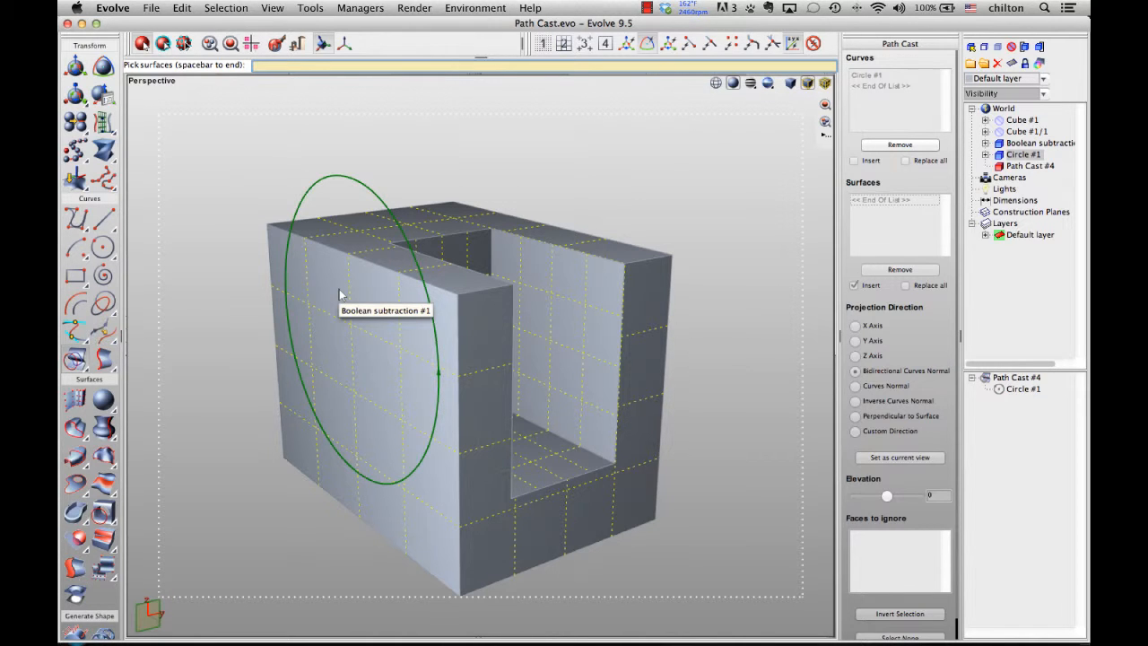
click(339, 293)
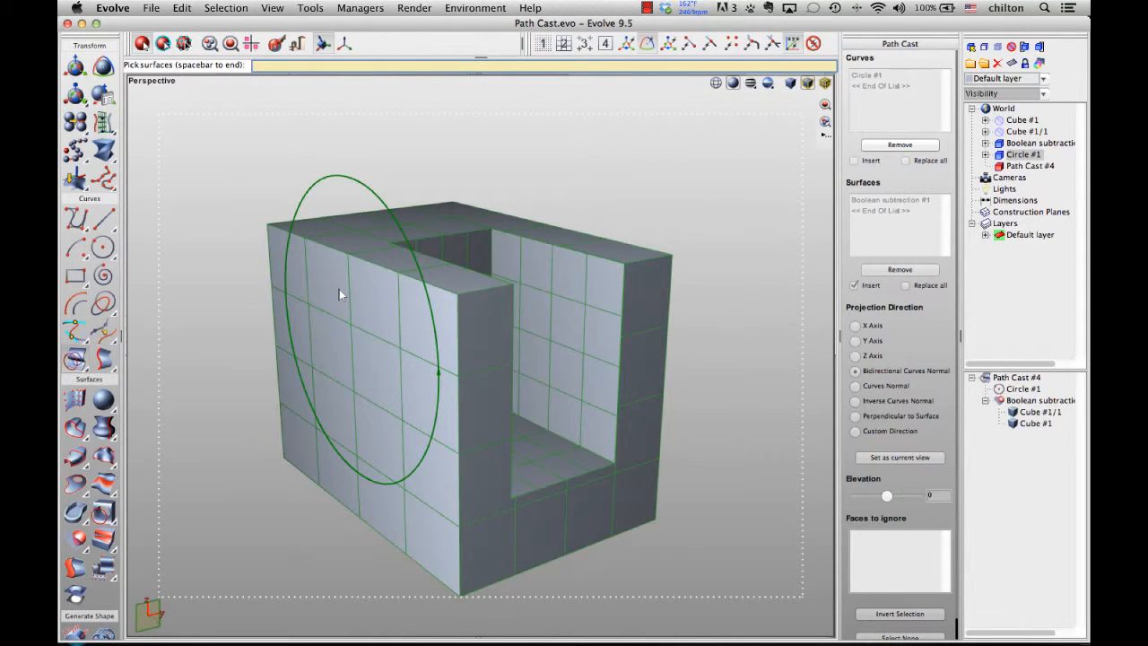
key(space)
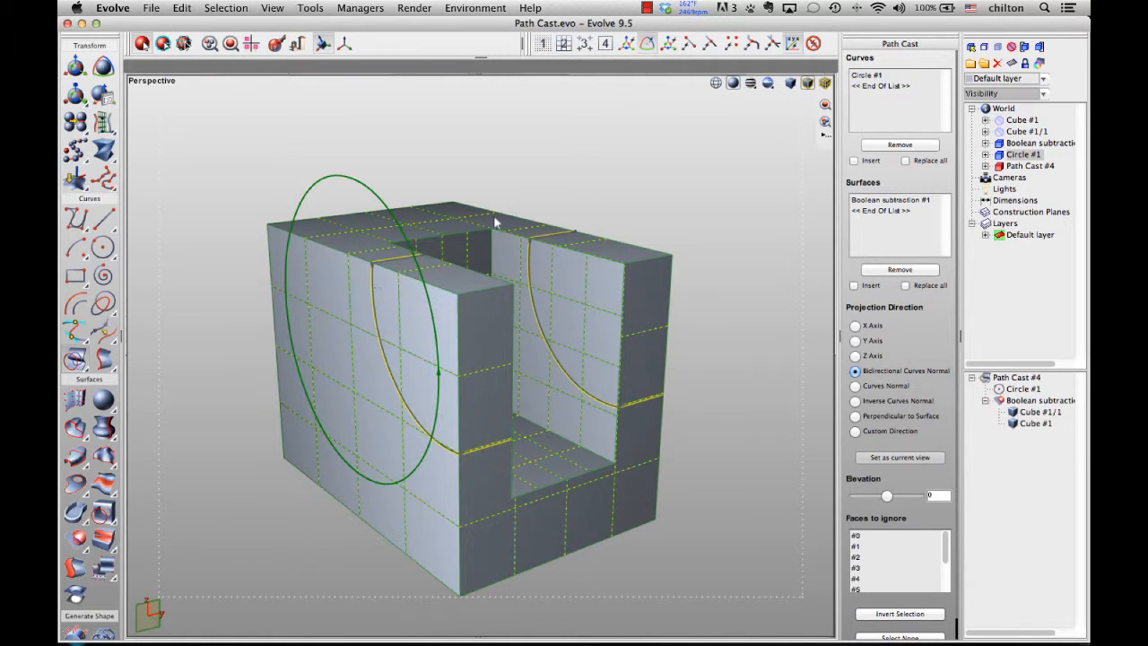
- Add the solid's top face to the path cast's faces to ignore
middle_drag(493, 216, 509, 199)
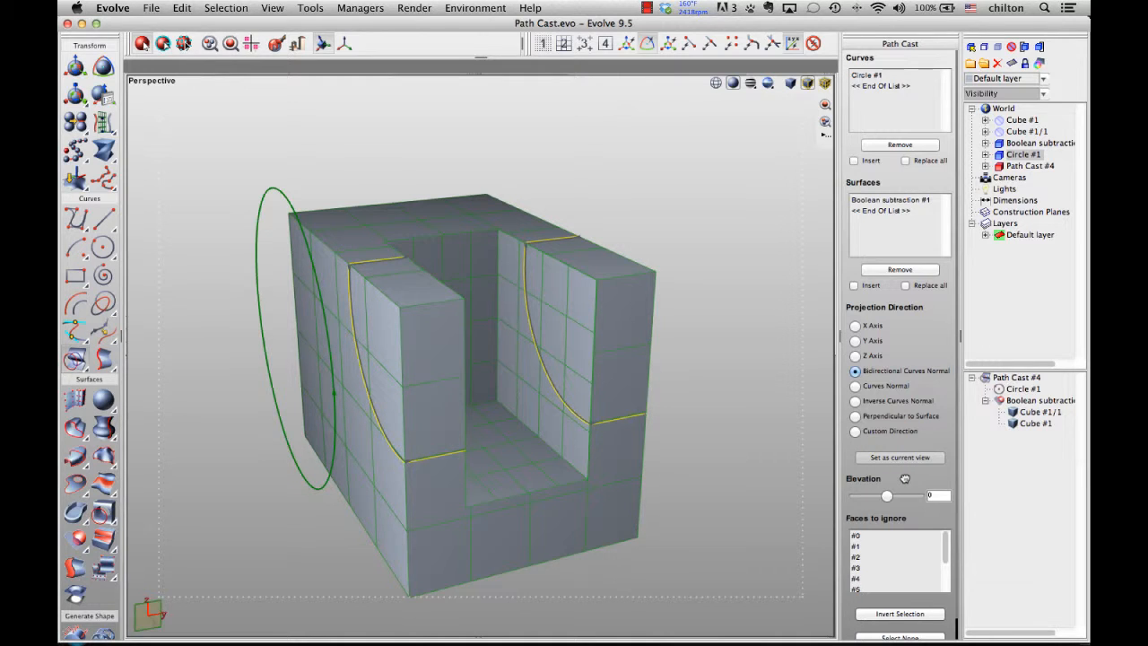
scroll(905, 482, down, 2)
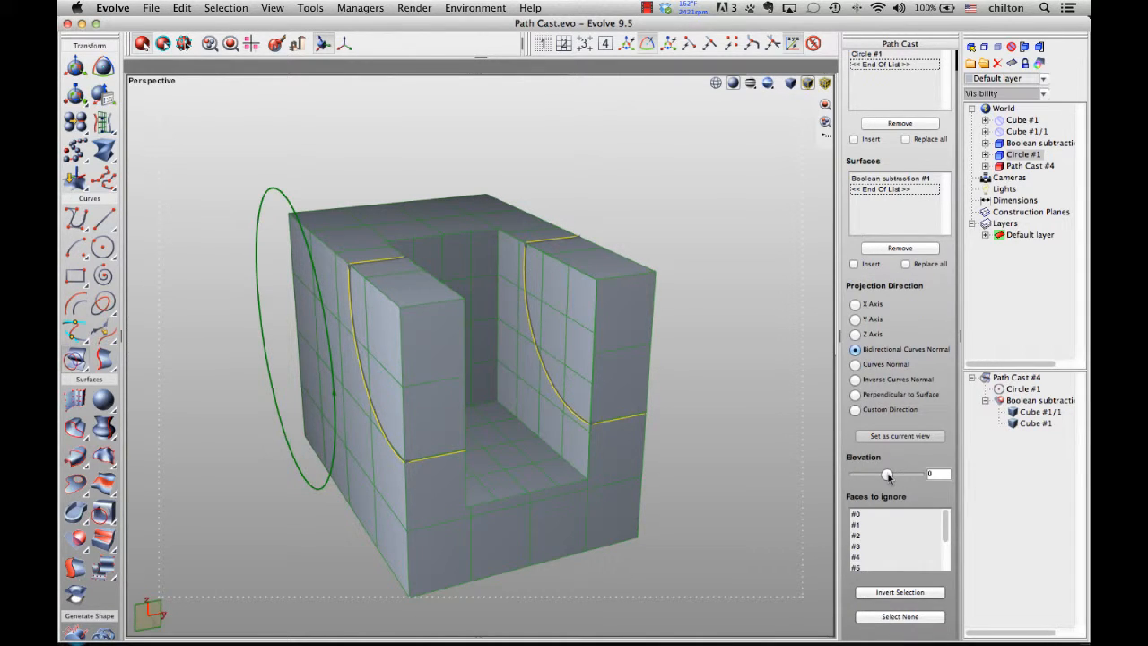
double_click(935, 474)
mouse_move(887, 474)
mouse_down()
mouse_move(898, 474)
mouse_move(870, 474)
mouse_move(887, 474)
mouse_up()
scroll(891, 515, down, 2)
scroll(891, 515, up, 3)
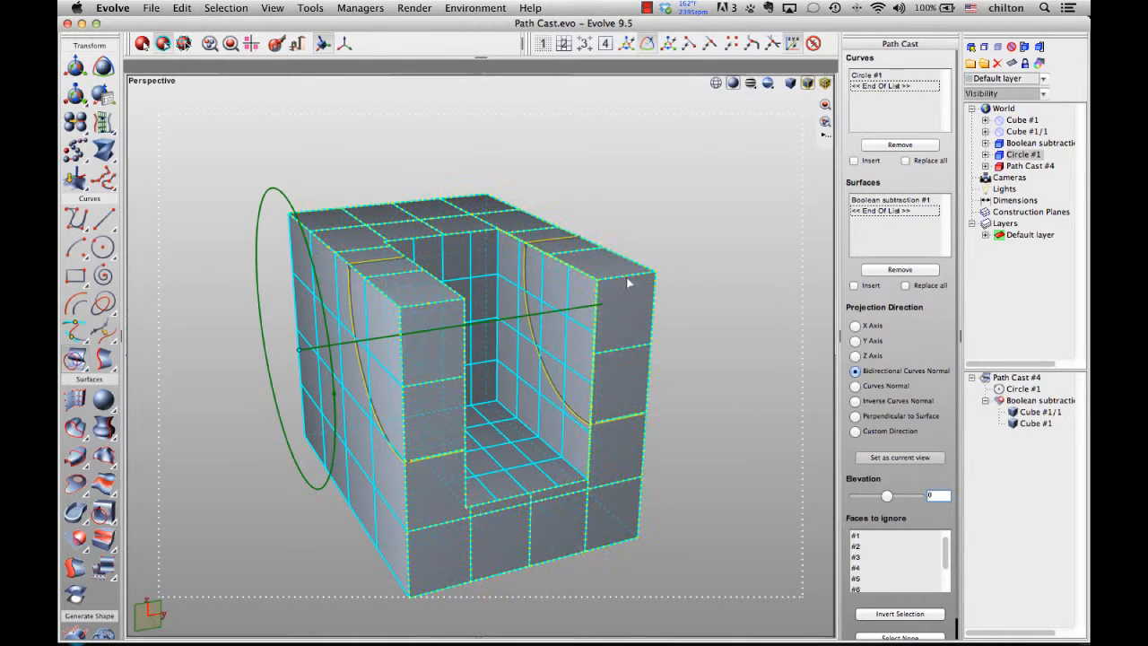
middle_drag(678, 225, 718, 463)
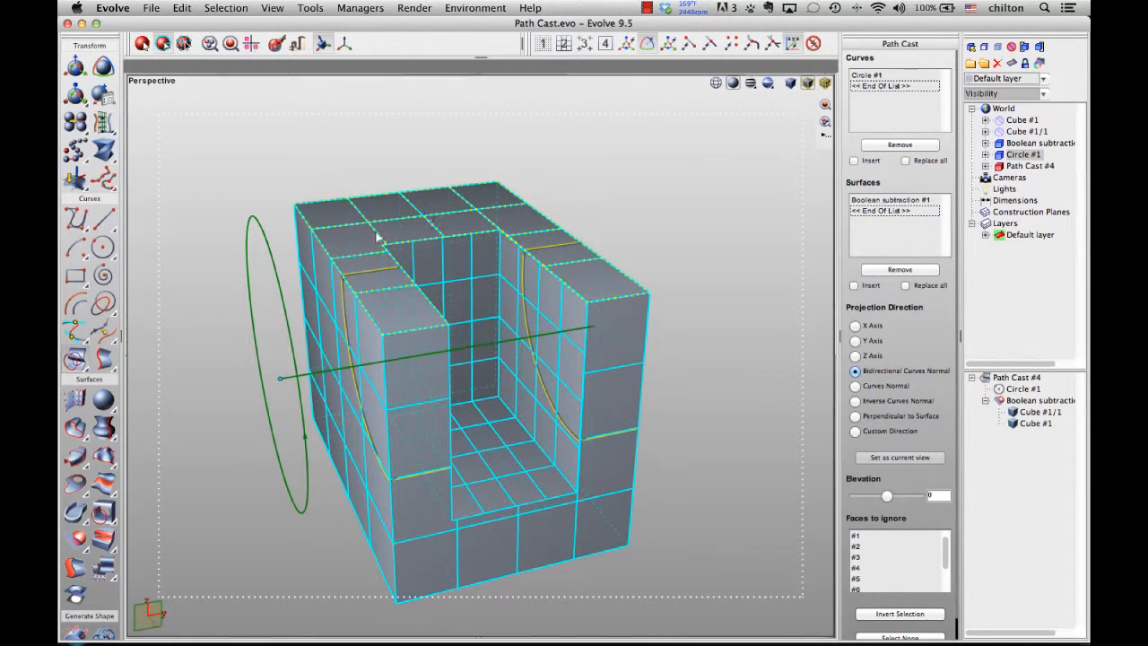
click(469, 217)
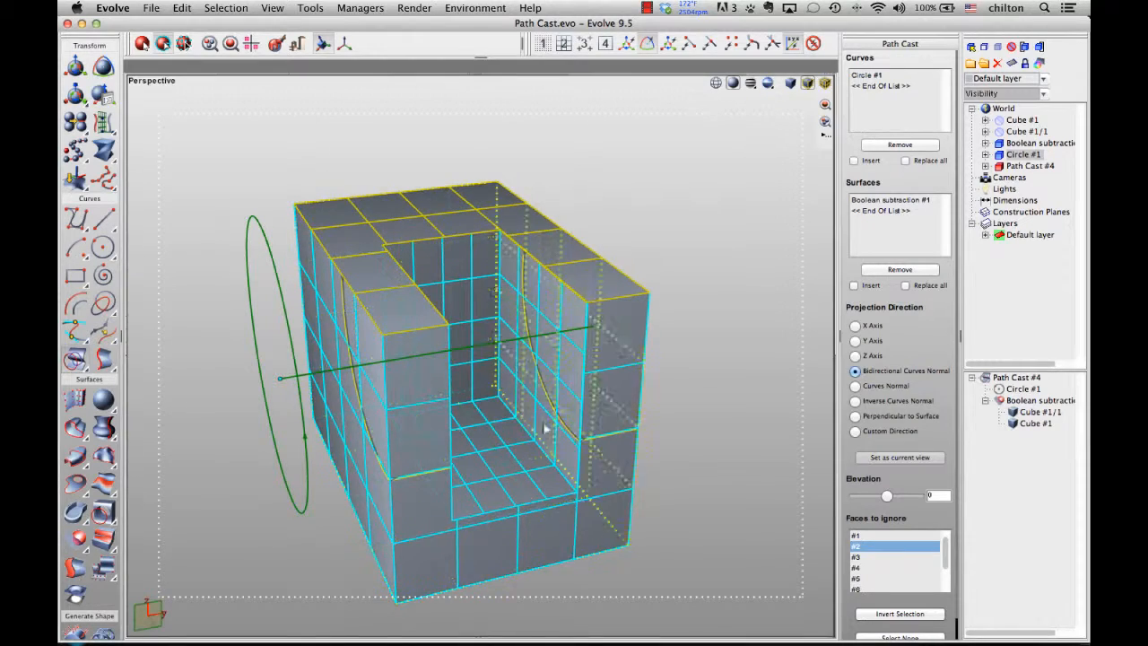
- Add the slot's inner left wall to the faces to ignore, leaving the inner right wall projected
middle_drag(606, 471, 564, 402)
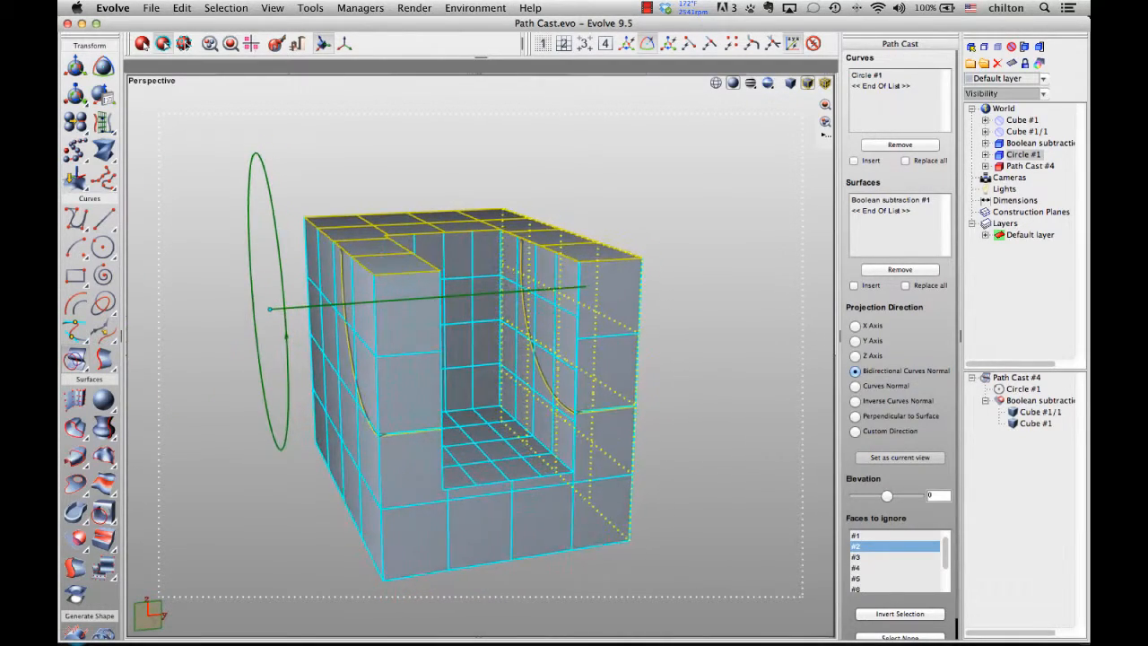
click(565, 319)
middle_drag(565, 320, 494, 440)
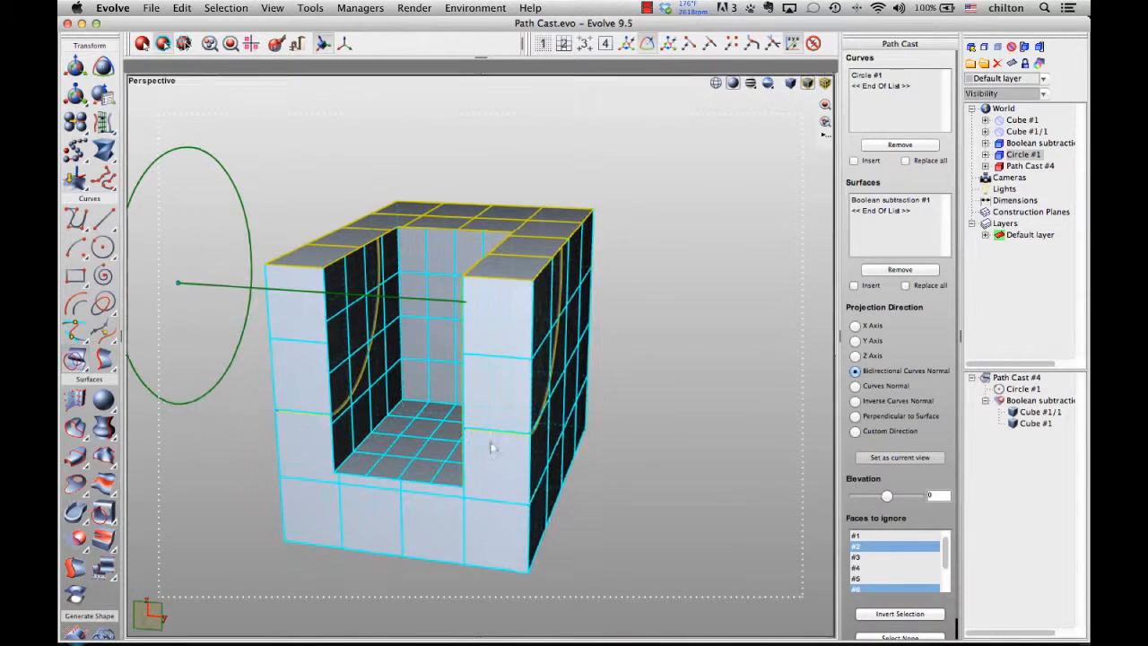
click(349, 319)
middle_drag(535, 379, 619, 415)
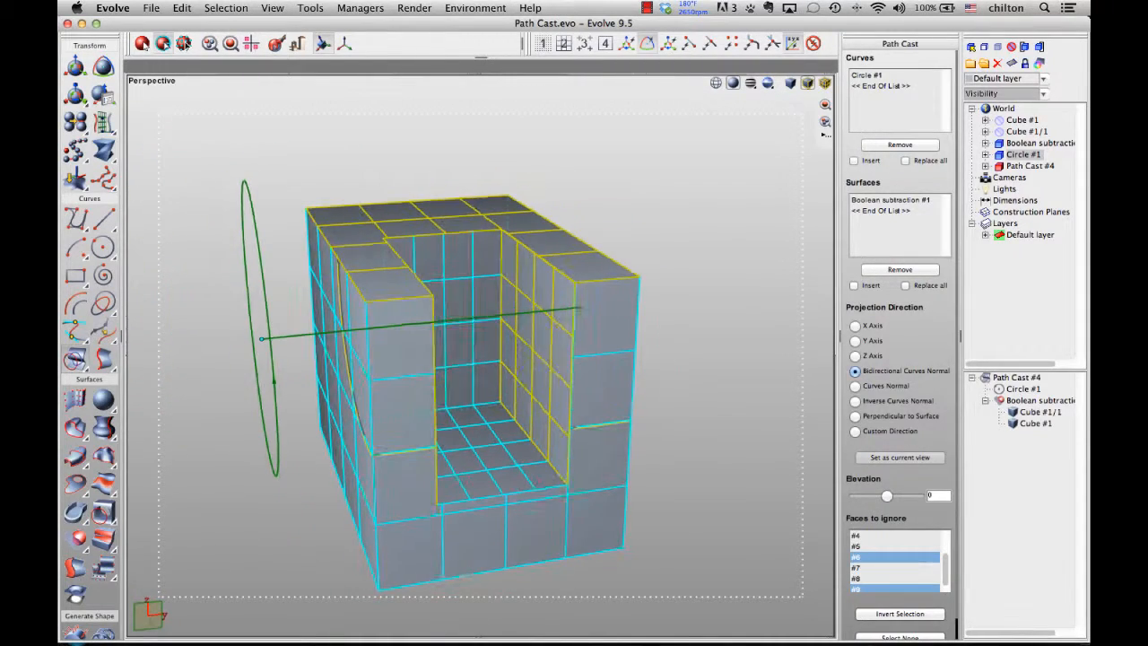
click(553, 356)
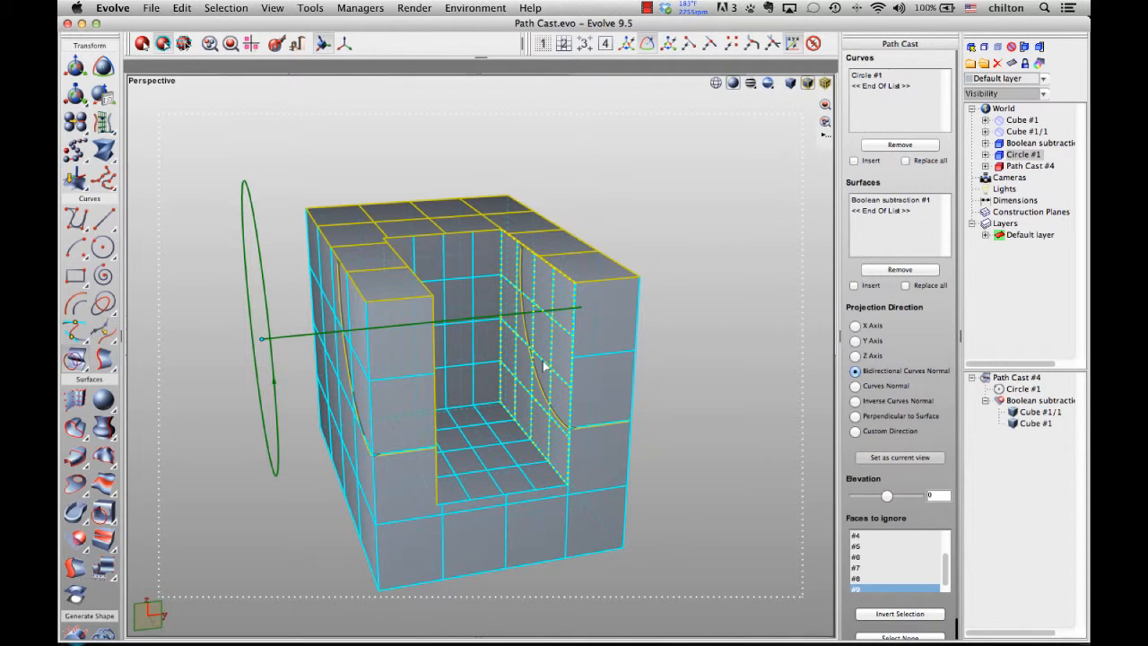
- Finish the path cast and open the Boolean subtraction solid for editing
middle_drag(544, 367, 588, 364)
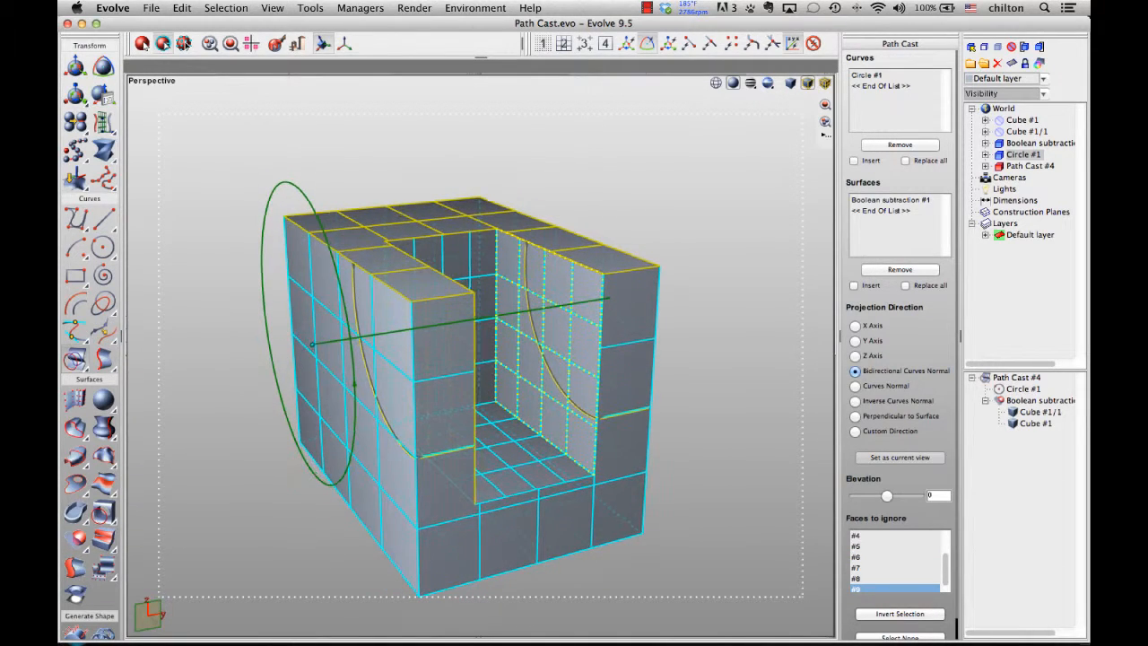
click(571, 349)
click(571, 349)
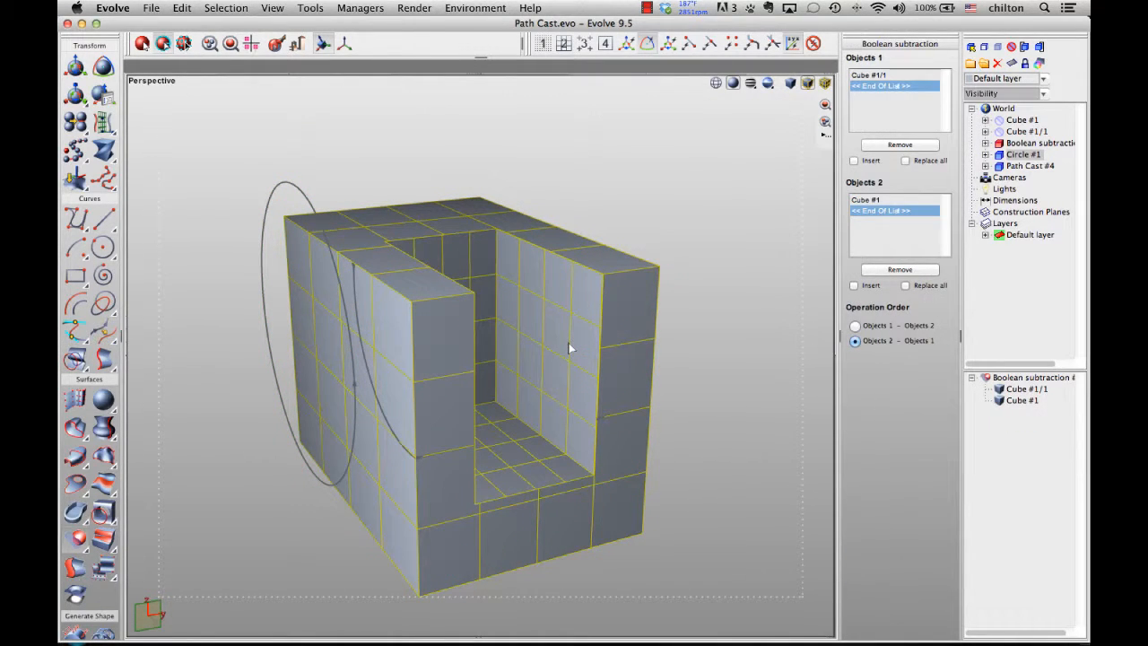